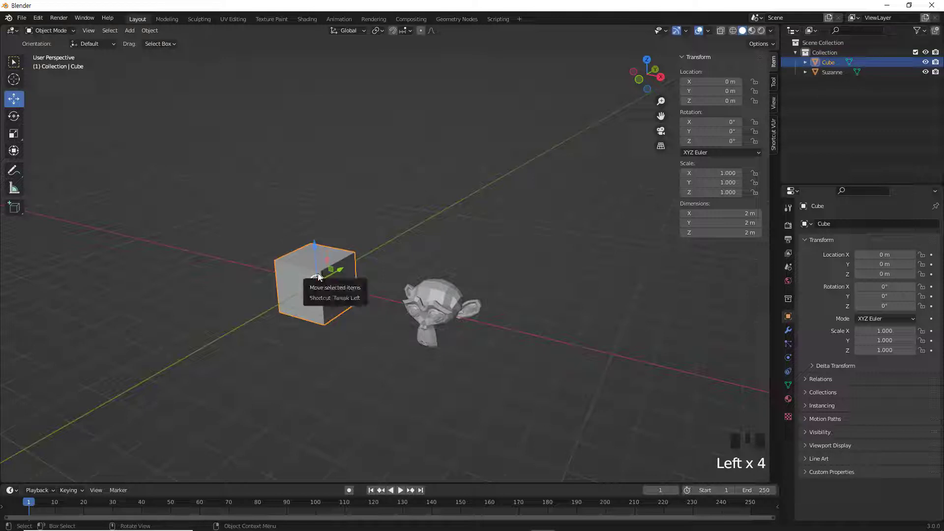
click(446, 305)
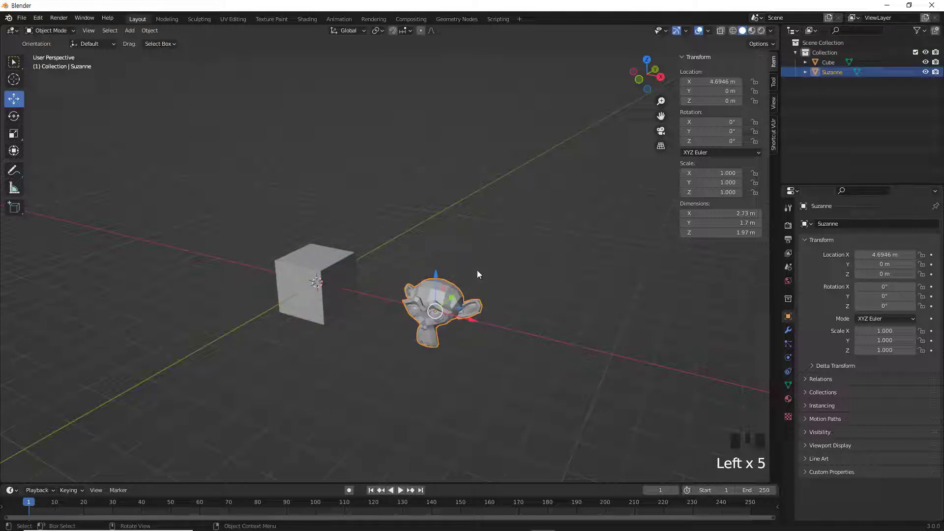
click(525, 304)
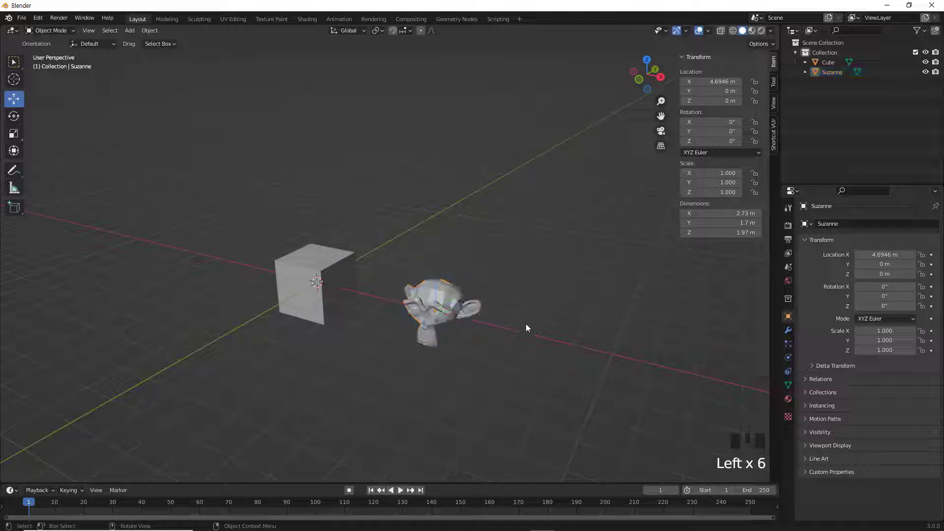
click(446, 294)
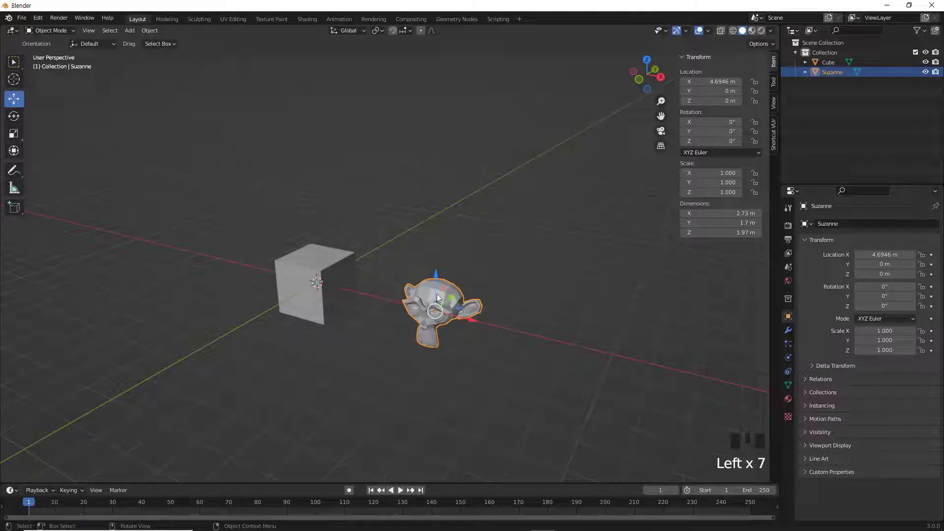
click(492, 229)
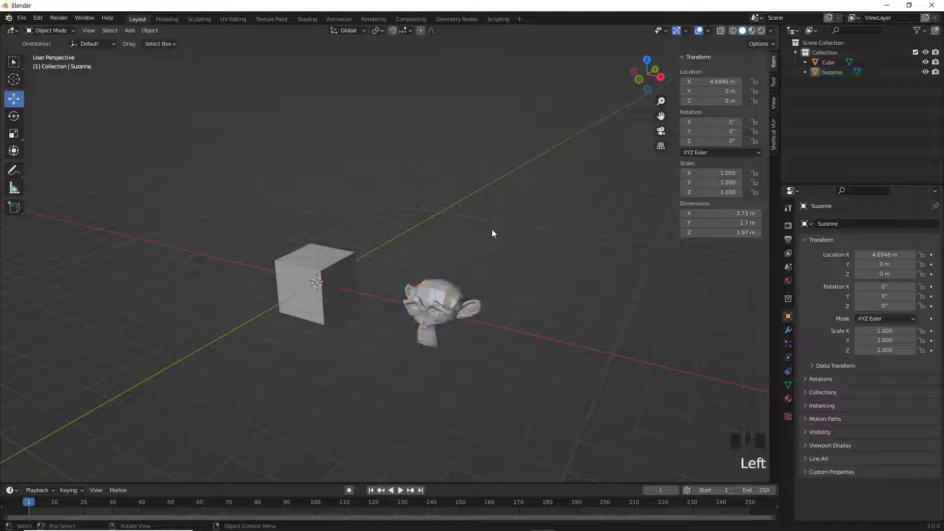
Add a driver to the Z rotation of the monkey head Suzanne
click(441, 288)
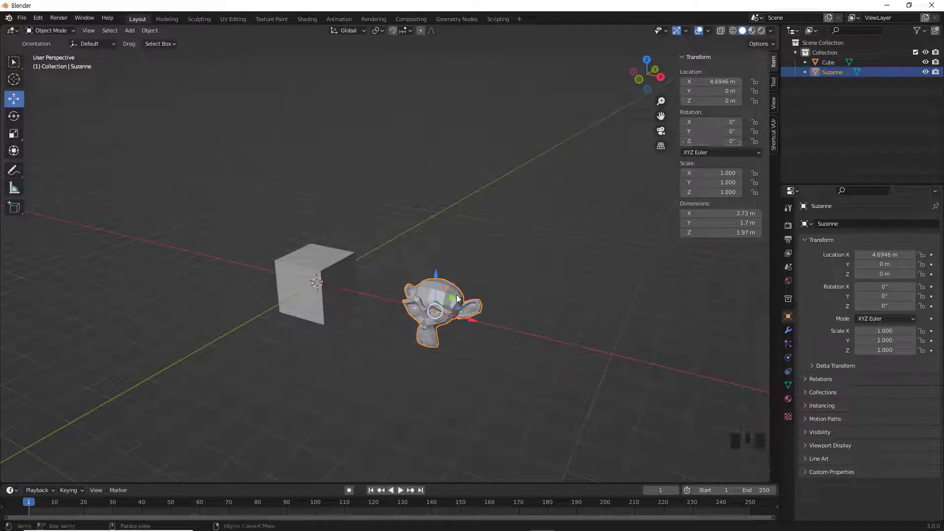
right_click(713, 142)
right_click(712, 142)
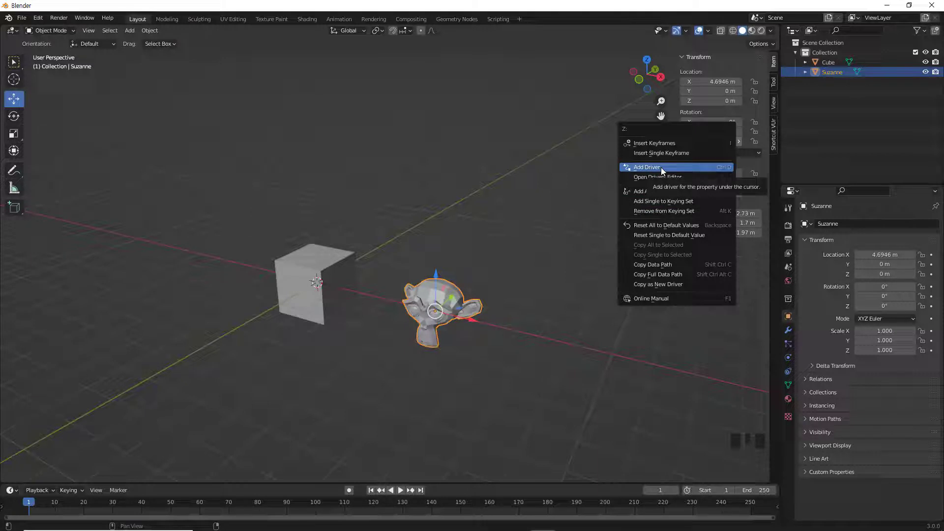
click(545, 217)
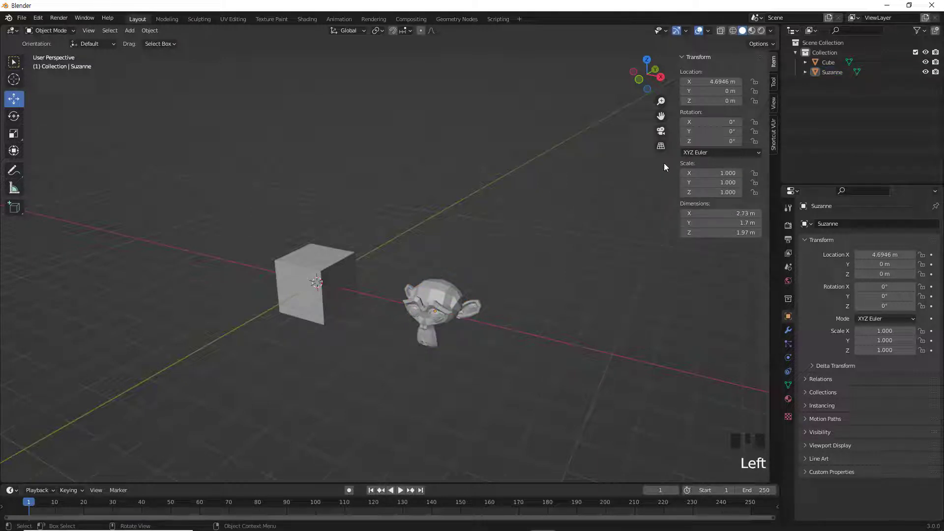
right_click(706, 142)
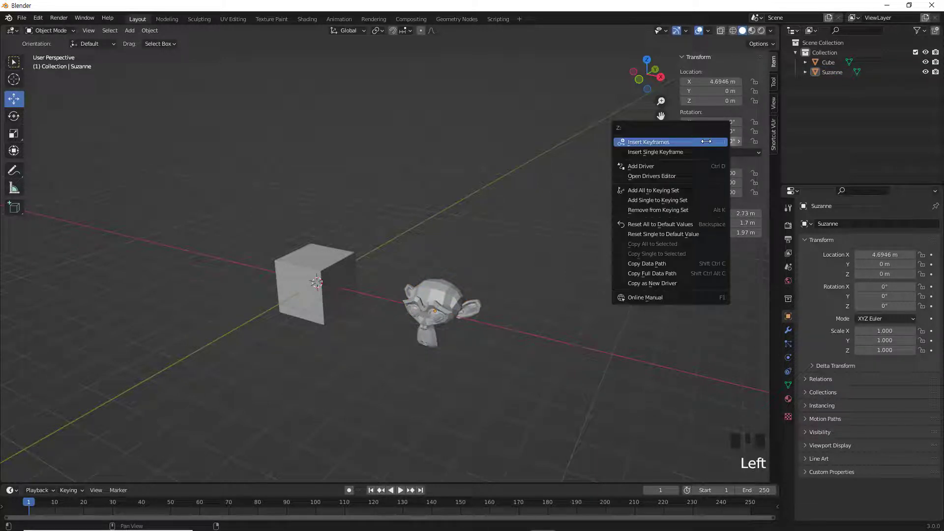
click(660, 167)
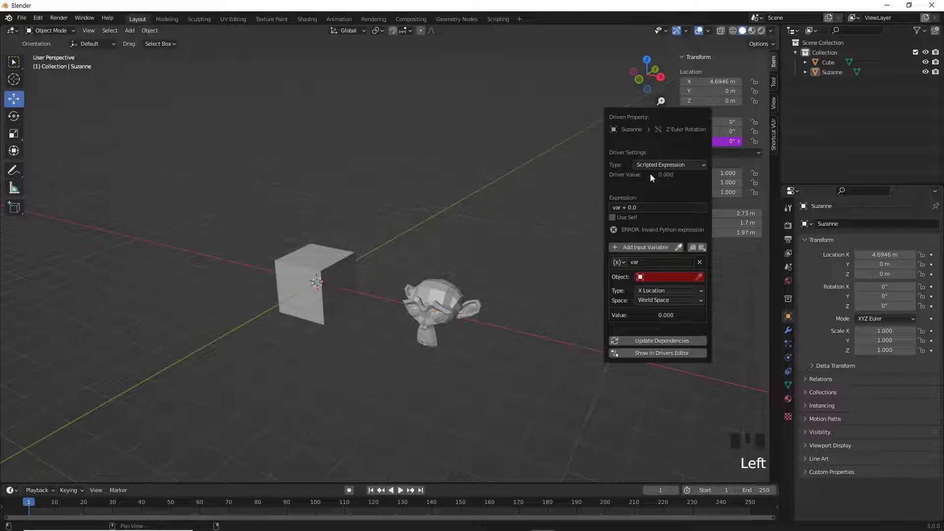
Set the driver's input variable to use the Cube object with the Z Location type, keeping the Scripted Expression driver type
click(660, 166)
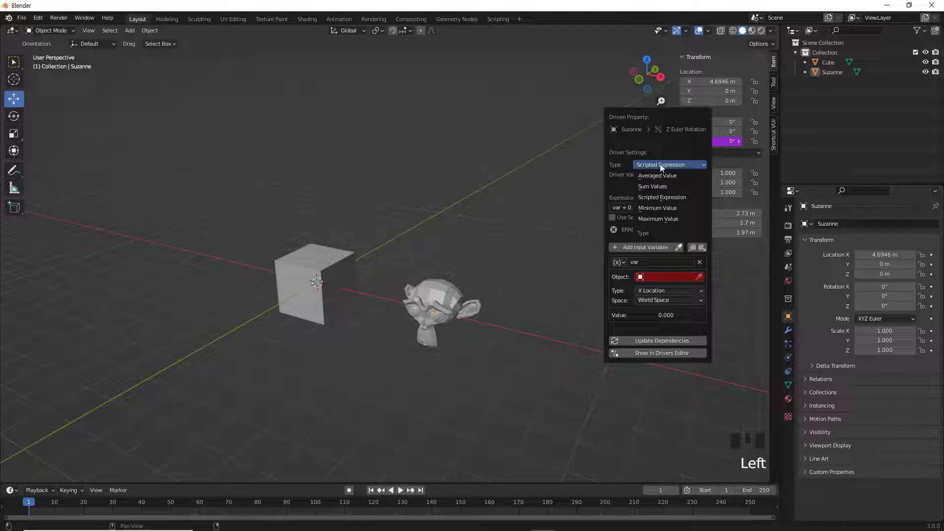
click(661, 166)
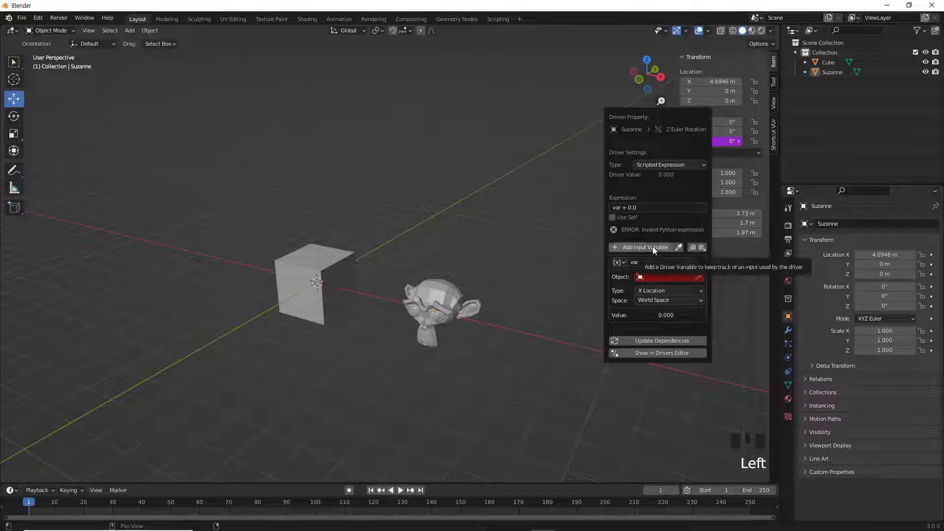
click(654, 278)
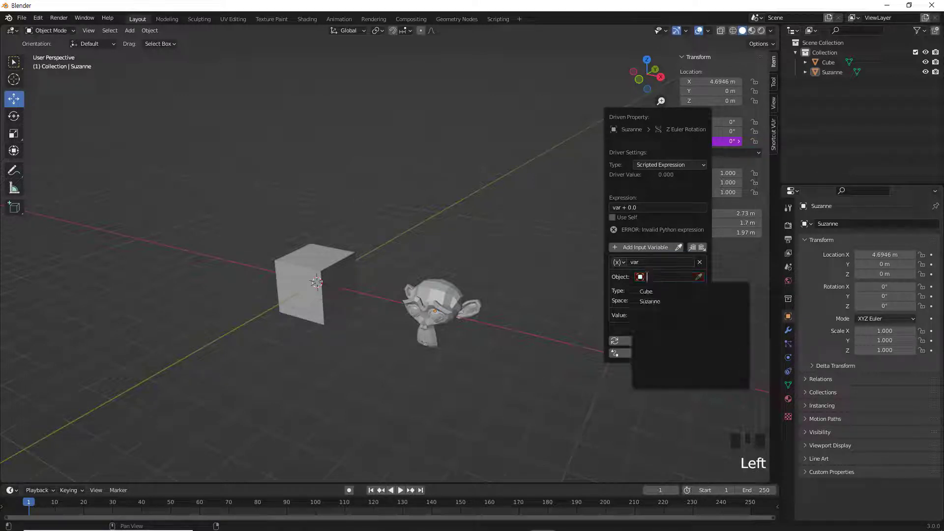
click(648, 291)
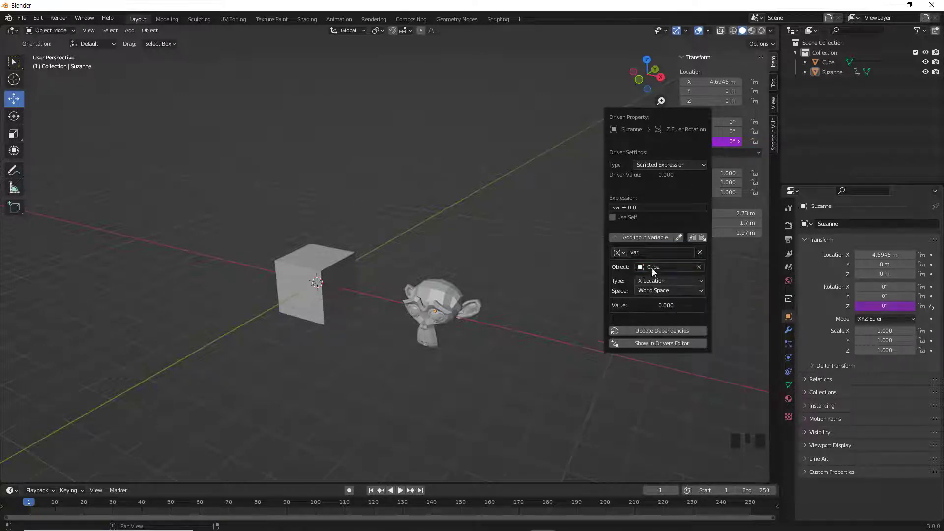
click(653, 282)
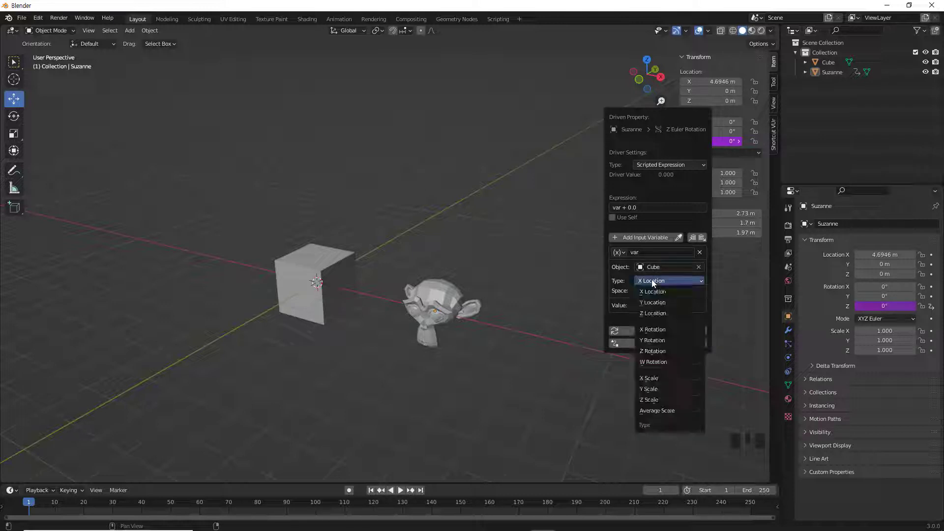
click(655, 313)
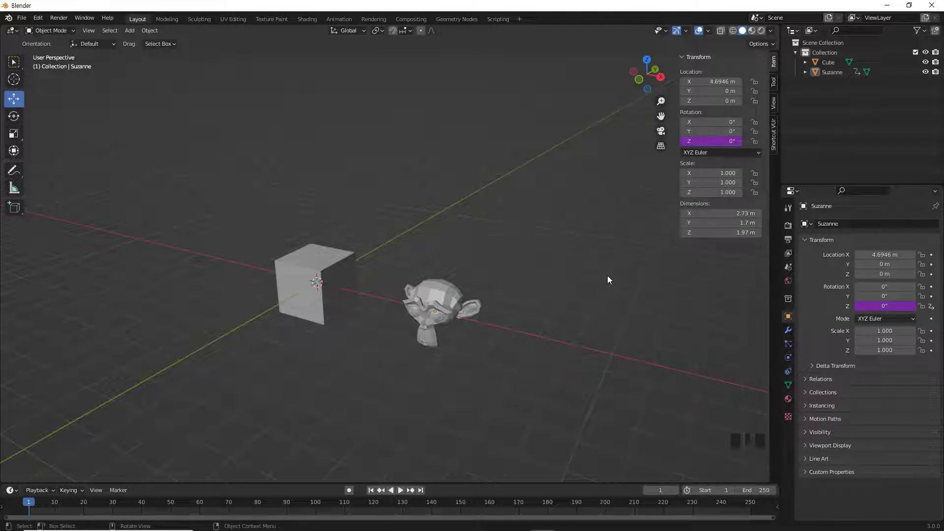
Test the driver by moving the cube about 1.57 m along Z and about 0.5 m along Y, returning it to the origin each time
click(320, 271)
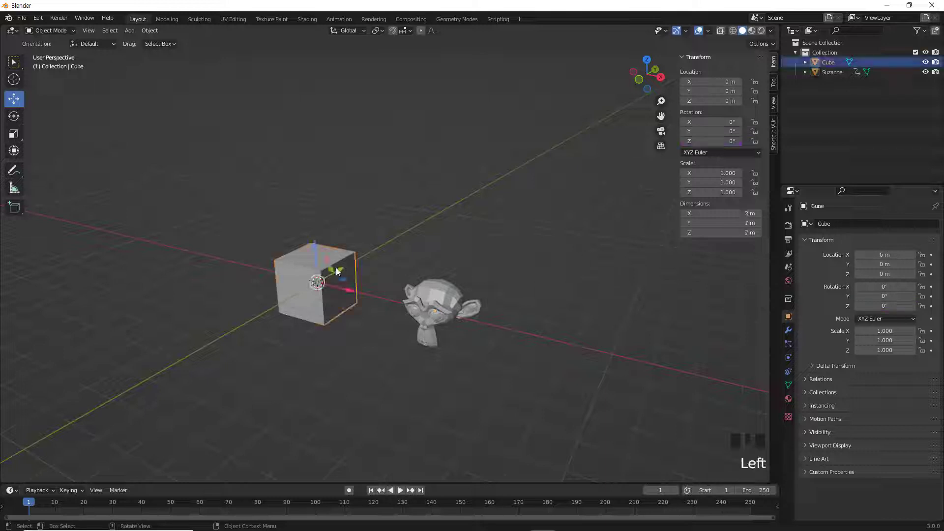
drag(314, 246, 369, 201)
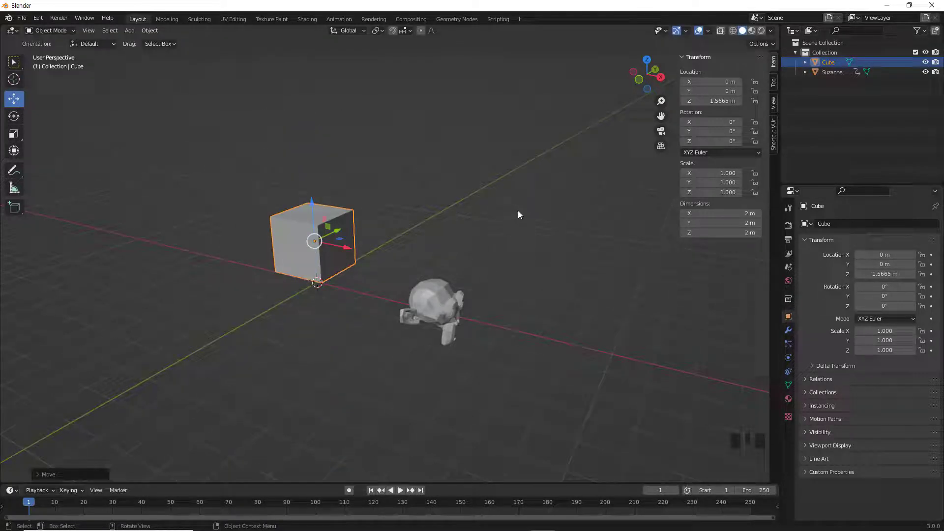
key(alt+g)
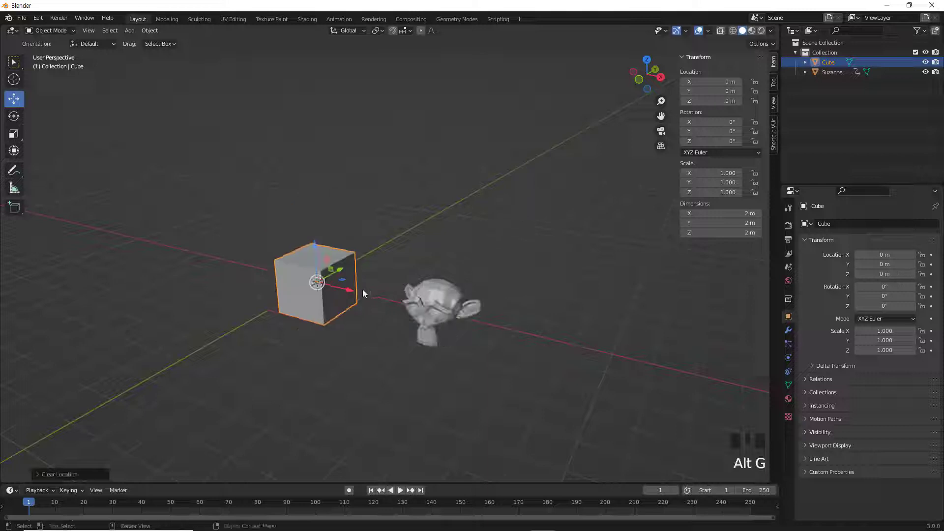
drag(340, 271, 361, 265)
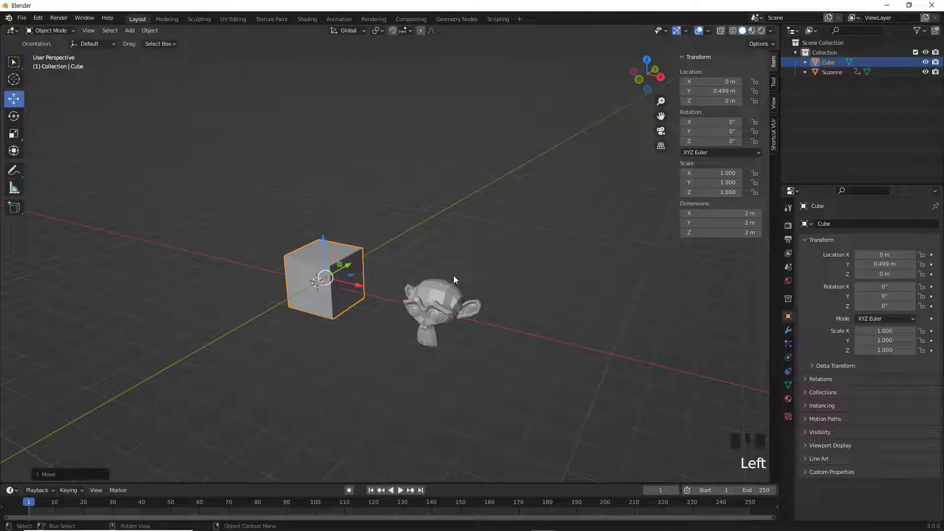
key(ctrl+z)
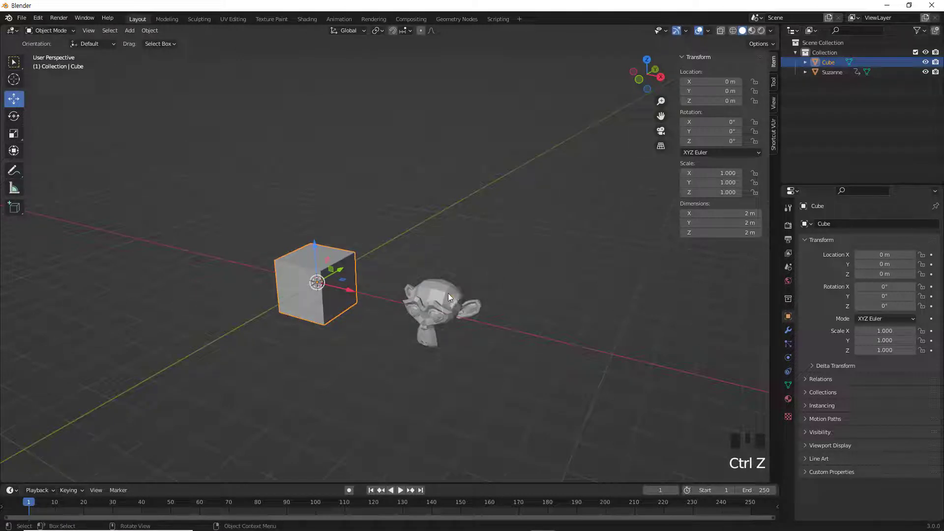
Select Suzanne and open the settings of its Z rotation driver for review
click(448, 293)
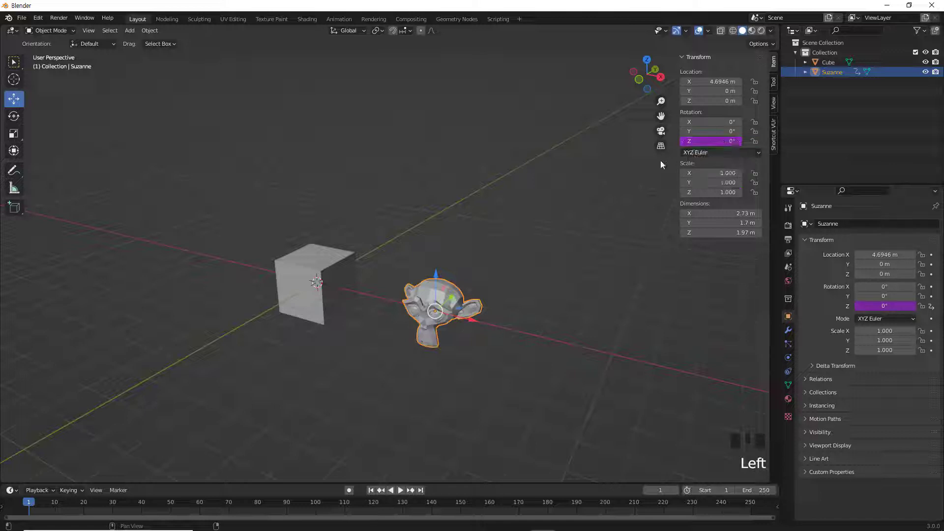
click(331, 265)
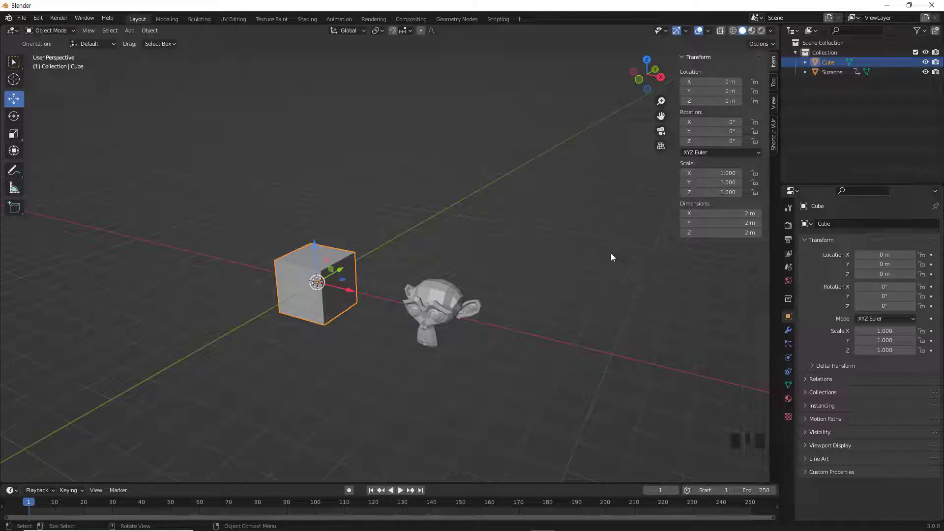
click(445, 293)
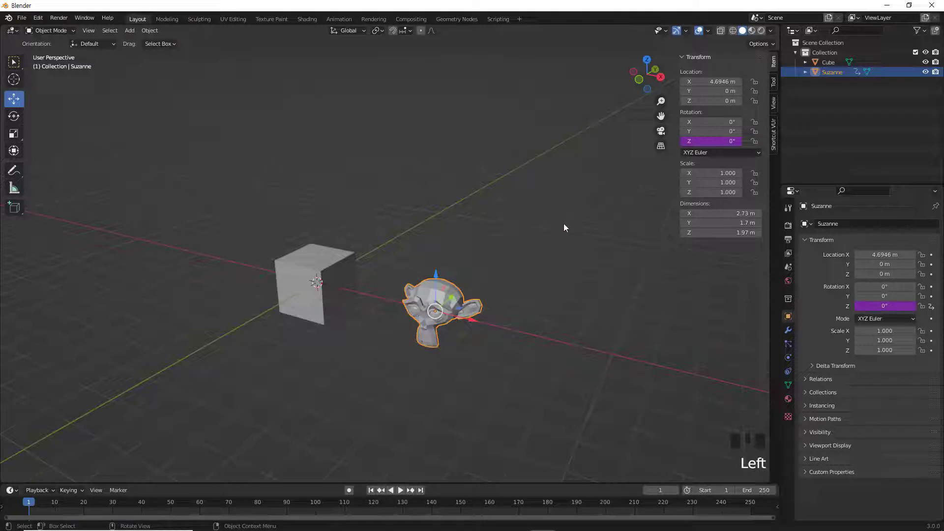
right_click(705, 141)
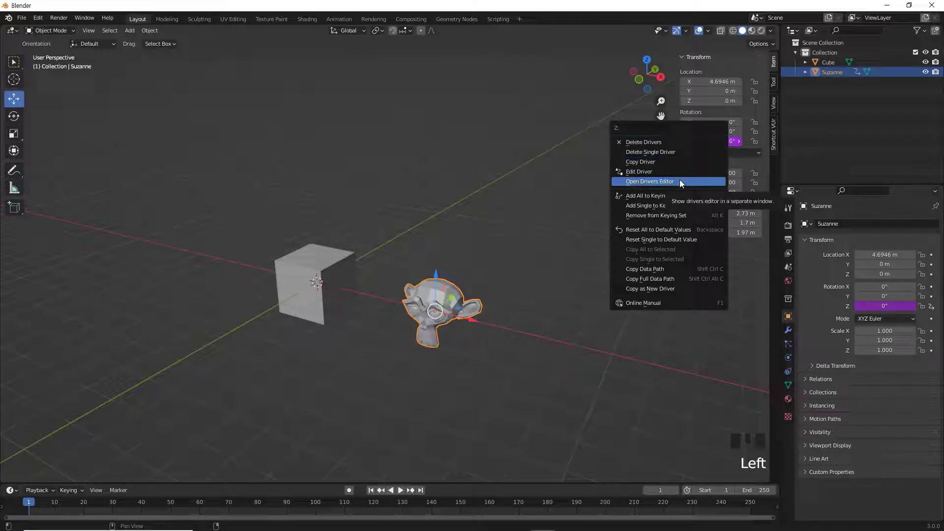
click(654, 172)
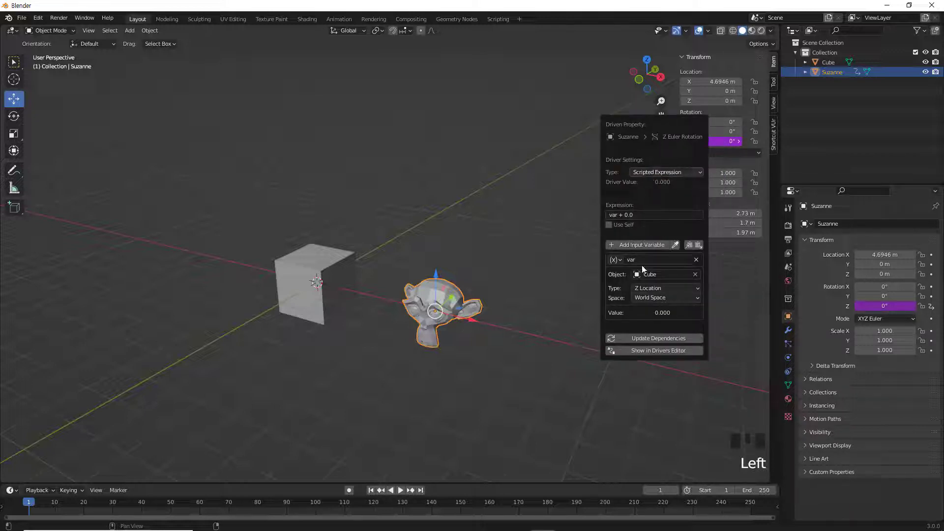
Open Suzanne's Z rotation driver in a separate Drivers Editor window, view the Z Euler Rotation channel, and close the window
right_click(712, 141)
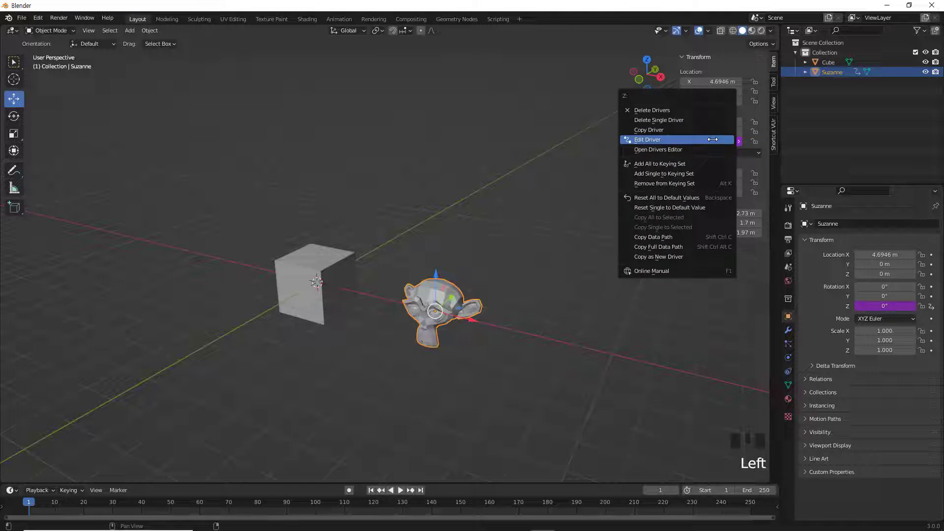
click(668, 150)
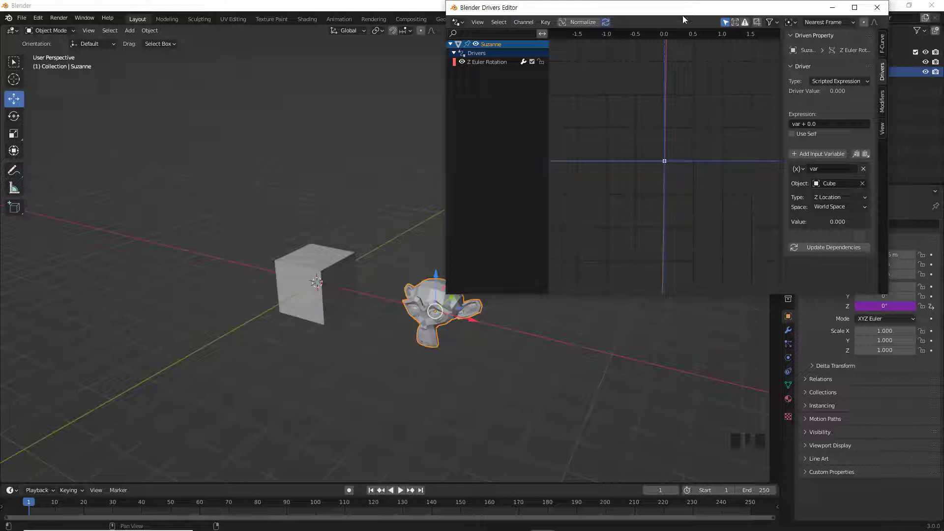
drag(683, 15, 659, 62)
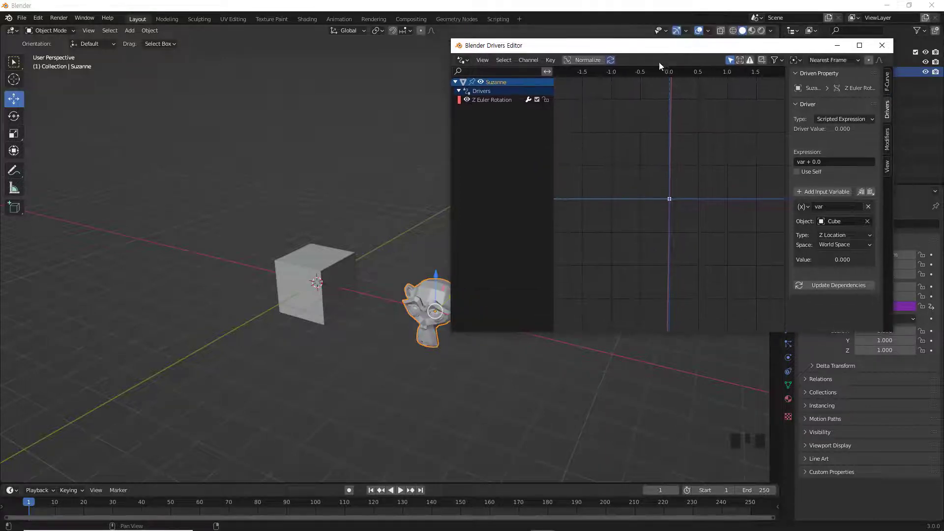
click(500, 101)
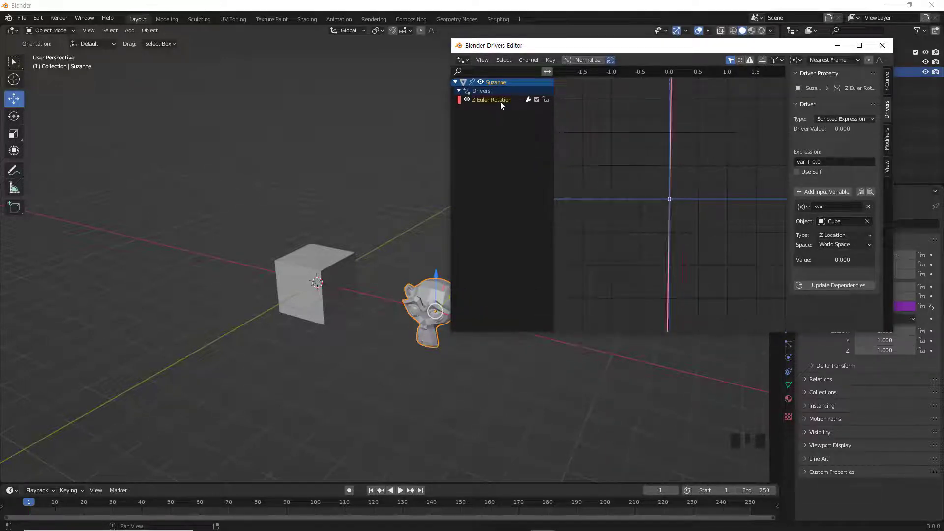
click(882, 45)
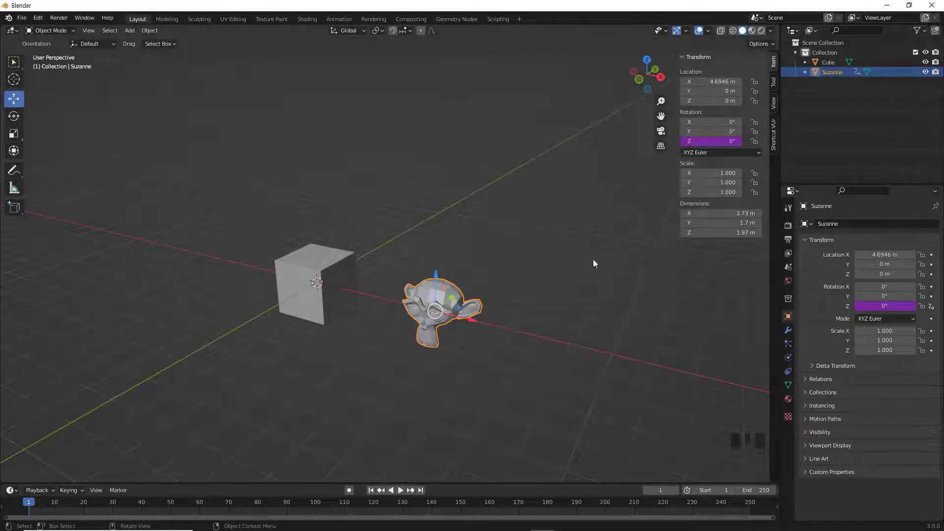
Split the 3D viewport vertically into two halves and change the new area beside the properties to the Drivers editor
right_click(780, 267)
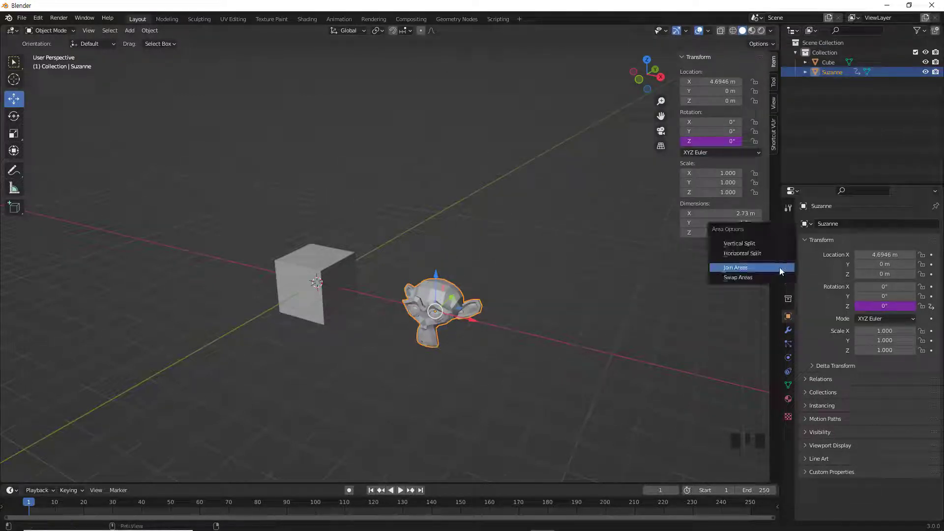
click(732, 243)
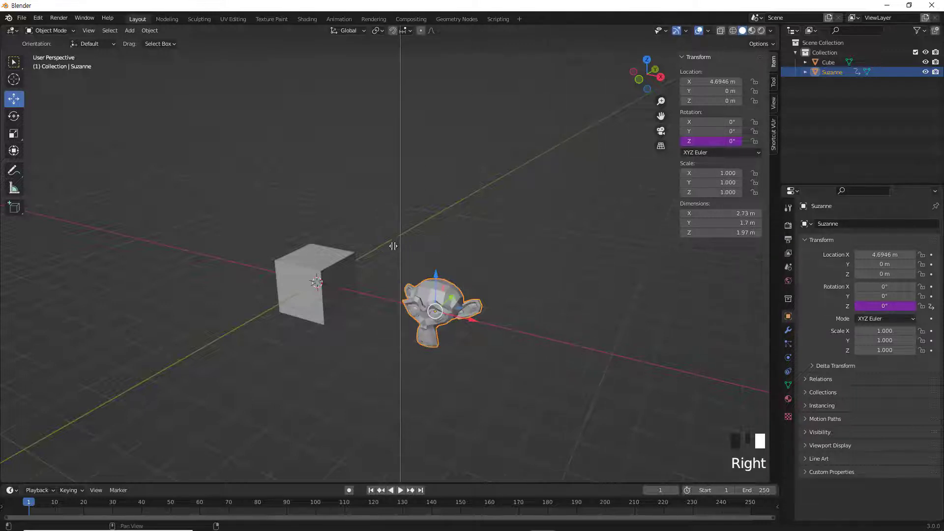
click(378, 248)
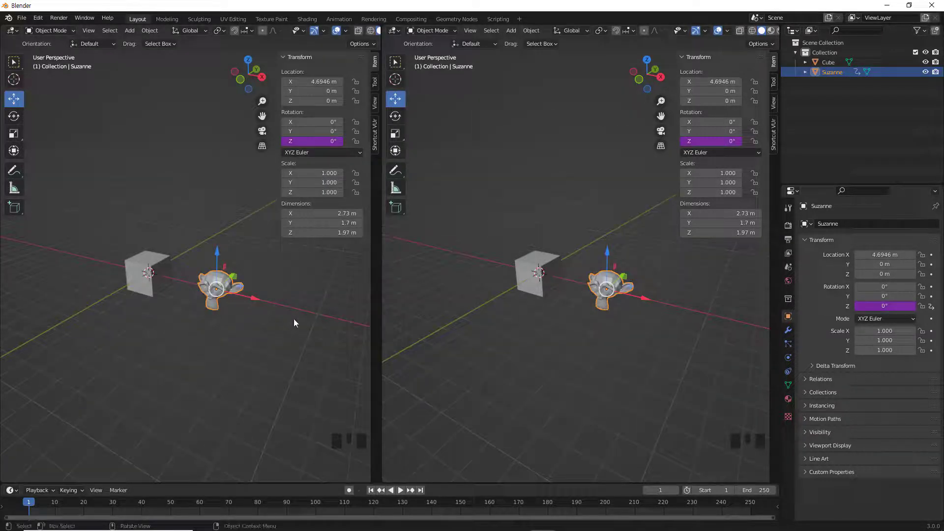
click(478, 297)
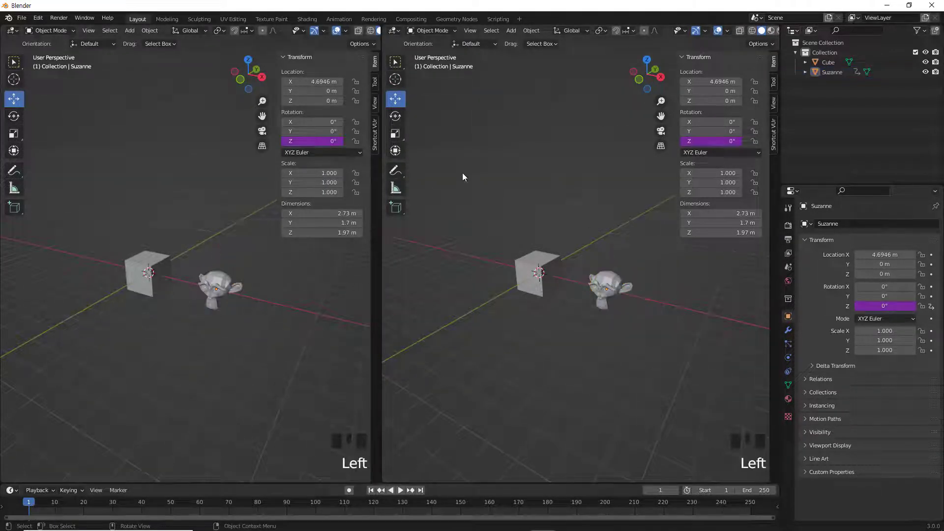
click(395, 31)
click(517, 91)
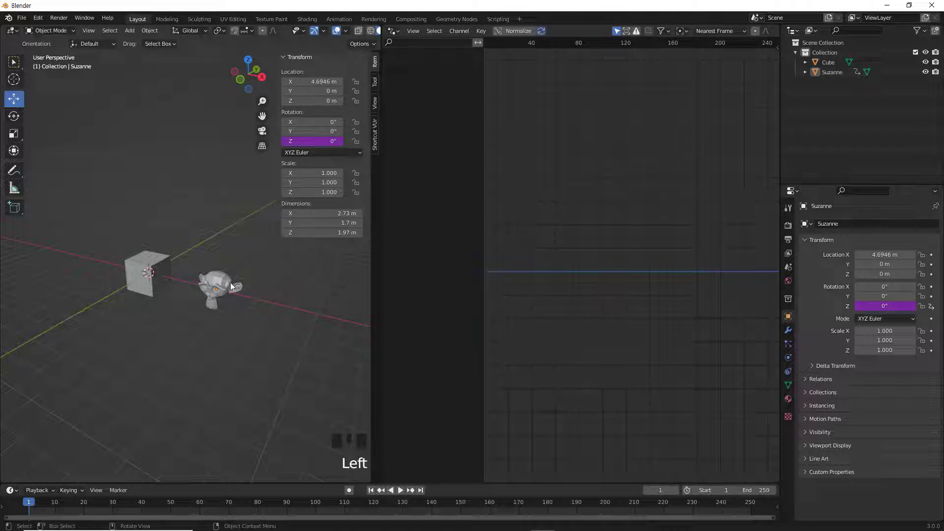
Test Suzanne's driver by raising the cube about 1.12 m along Z, and undo the move
click(214, 279)
scroll(192, 325, up, 3)
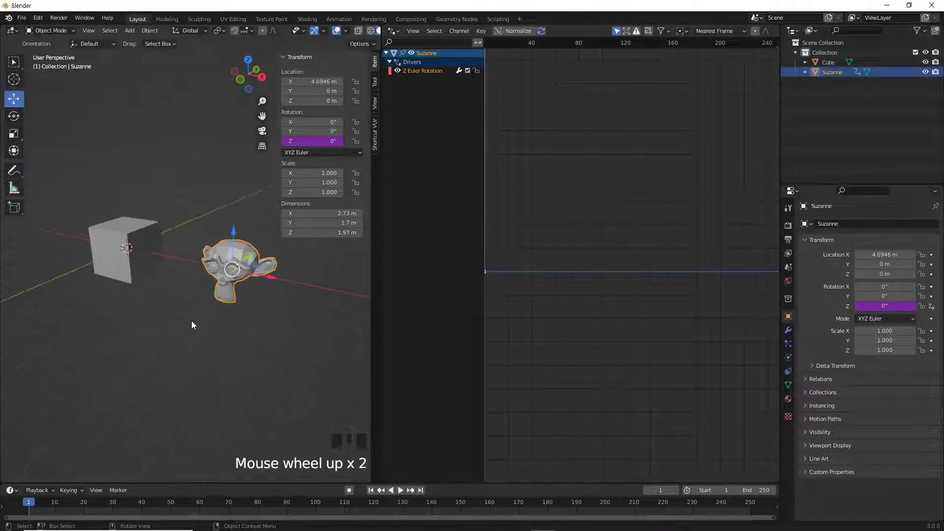
shift+middle_drag(238, 313, 249, 367)
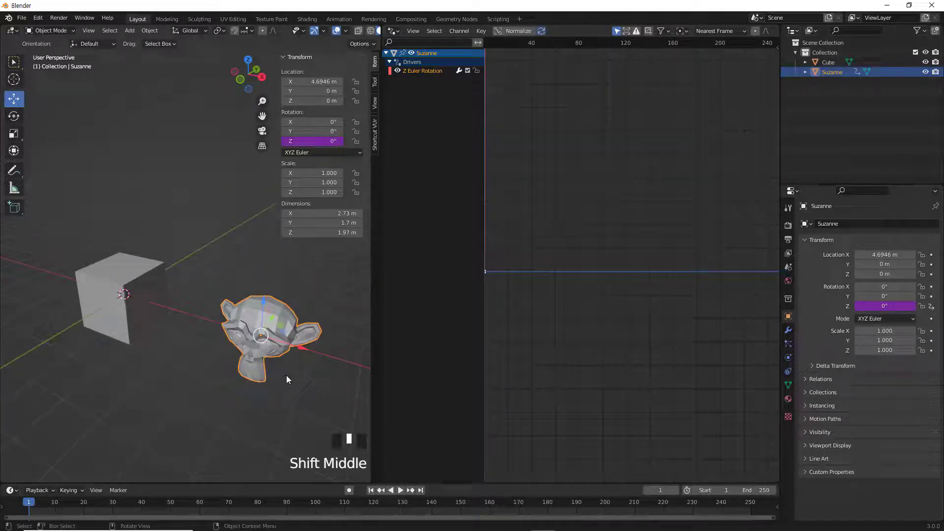
middle_drag(287, 379, 311, 333)
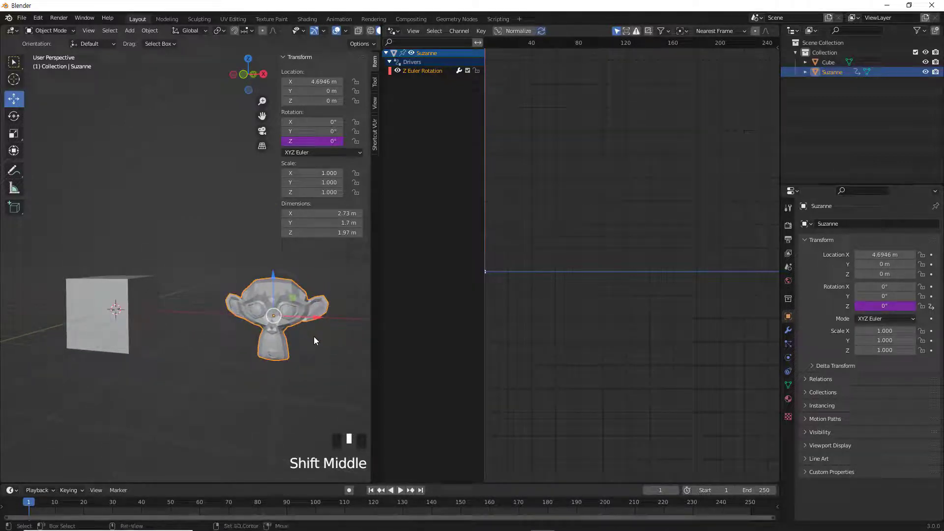
middle_drag(314, 336, 317, 346)
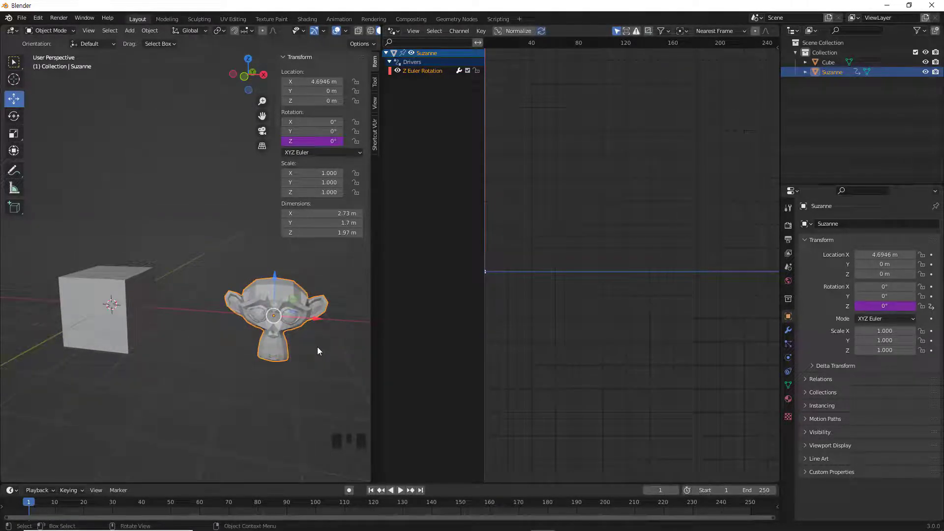
click(111, 301)
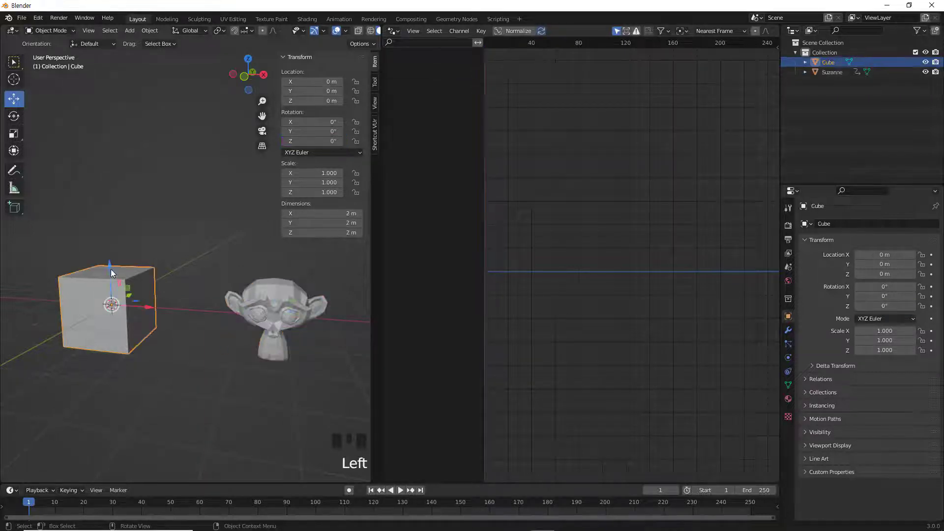
click(110, 266)
click(113, 249)
click(113, 249)
drag(110, 265, 152, 234)
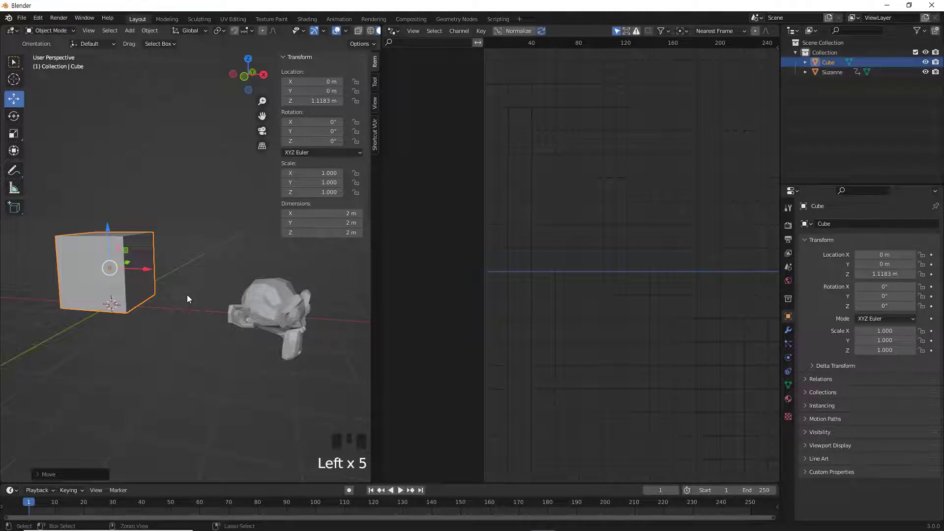
key(ctrl+z)
Select Suzanne, show the sidebar in the Drivers editor, and select the Z Euler Rotation channel
click(280, 304)
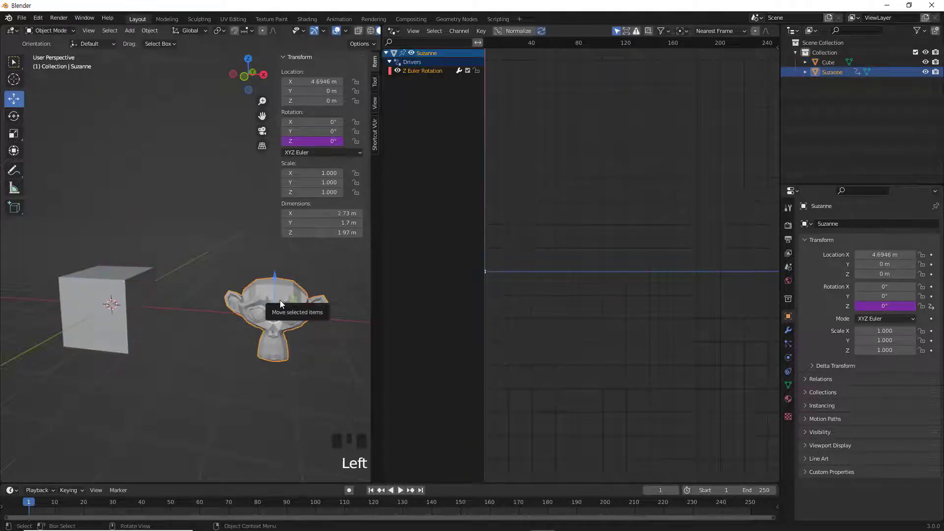
click(755, 115)
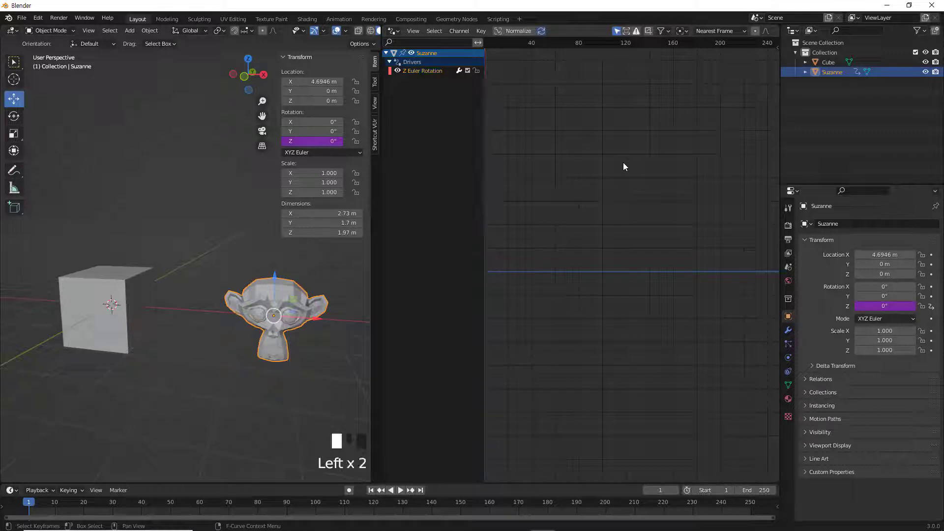
key(n)
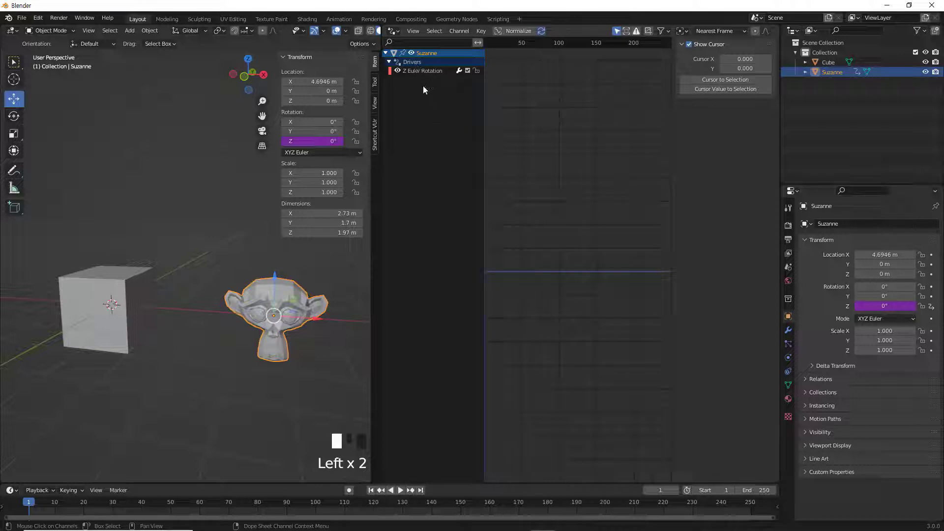
click(426, 71)
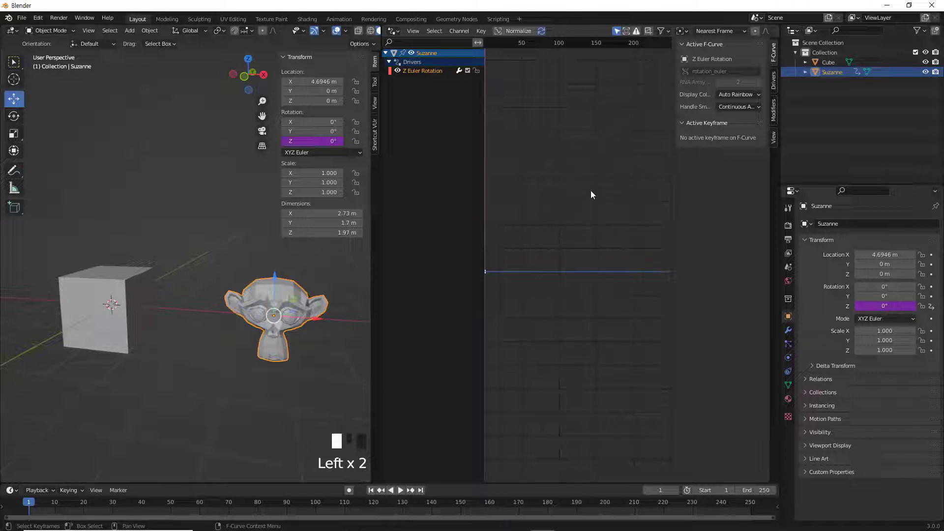
Fit the driver curve around the origin in the graph and reselect the Z Euler Rotation channel
click(606, 199)
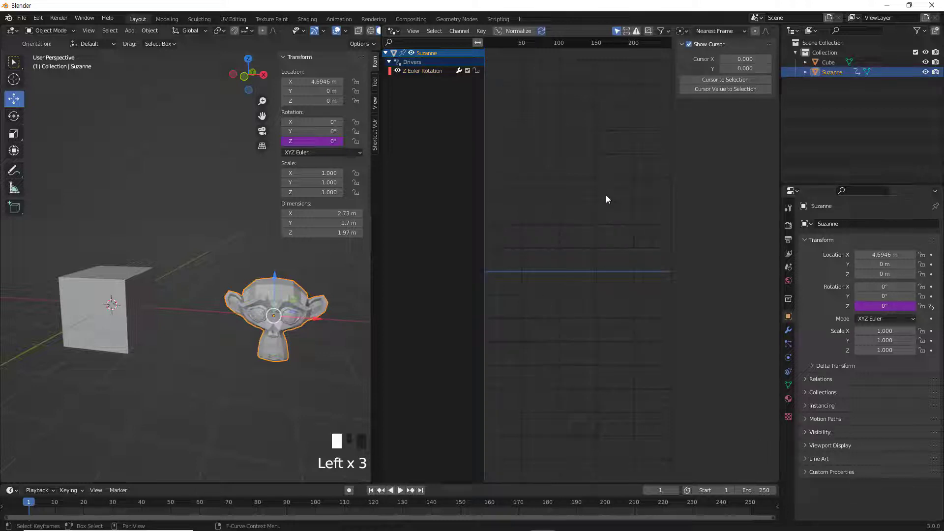
key(Home)
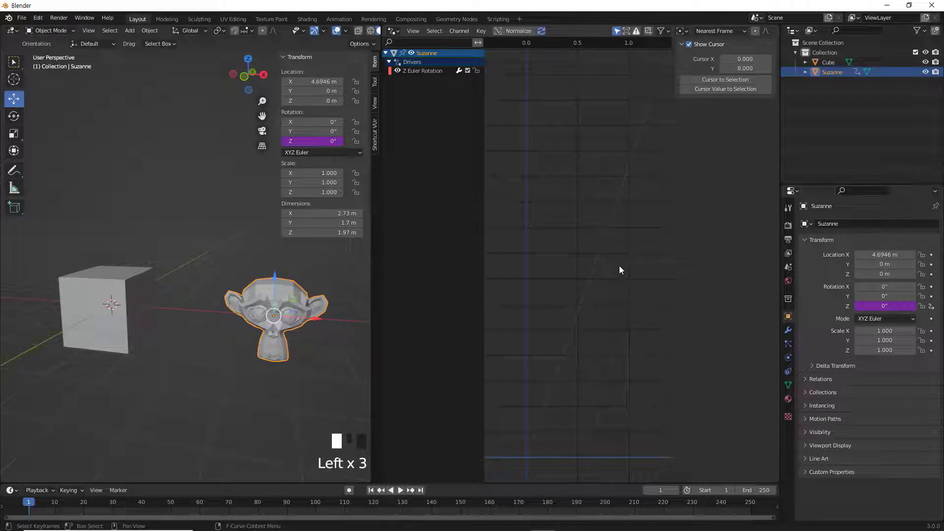
scroll(618, 269, down, 3)
scroll(619, 269, down, 4)
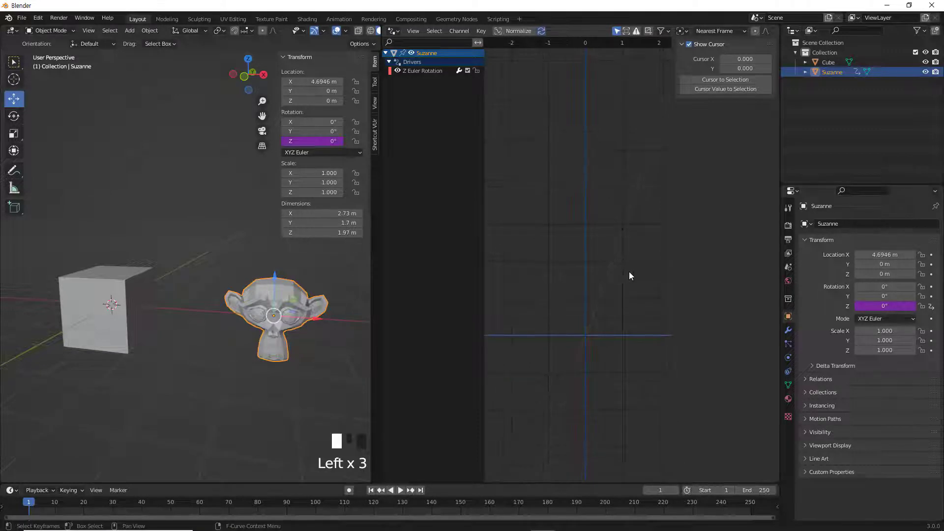
middle_drag(621, 261, 581, 244)
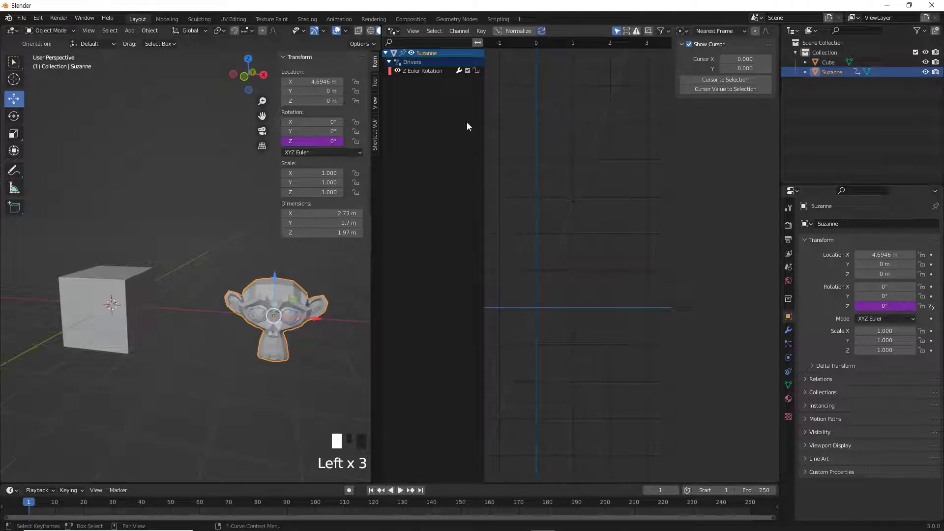
click(432, 72)
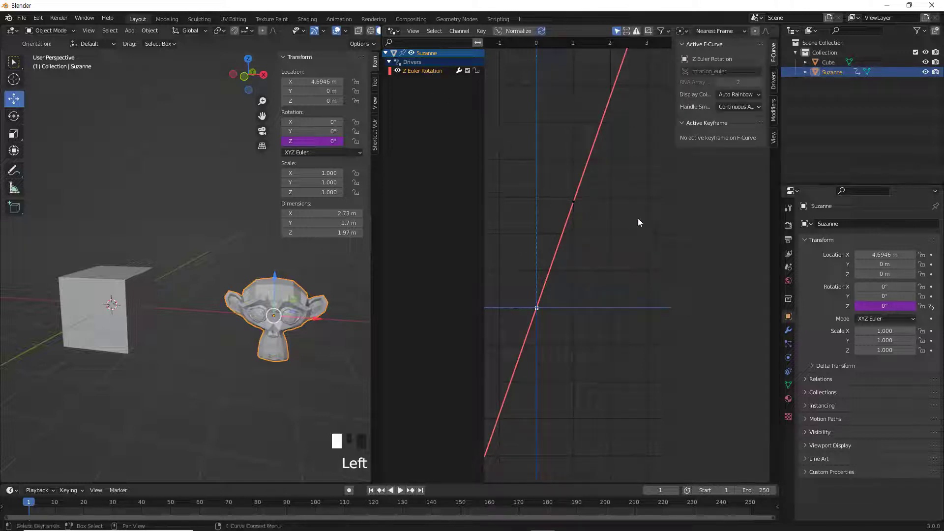
Select the driver curve's upper keyframe, at frame 1, so its properties can be edited
click(698, 126)
click(698, 126)
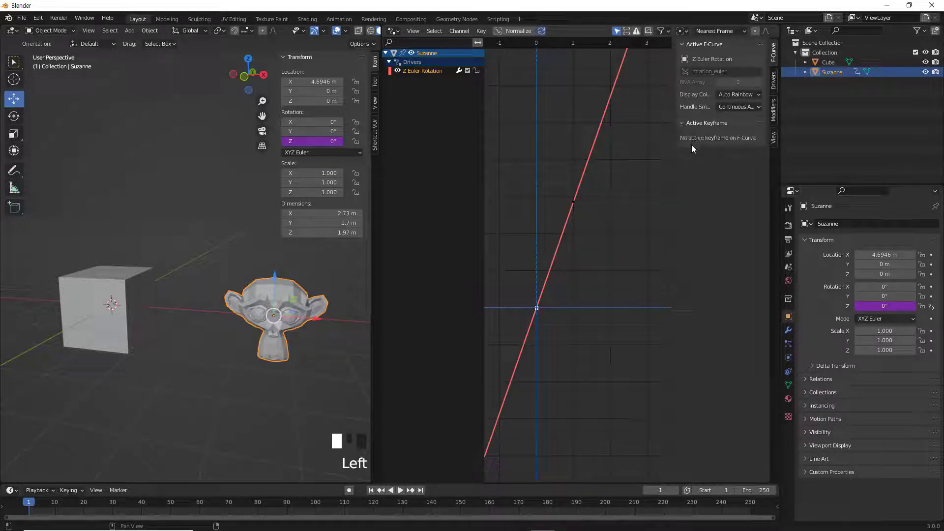
triple_click(622, 235)
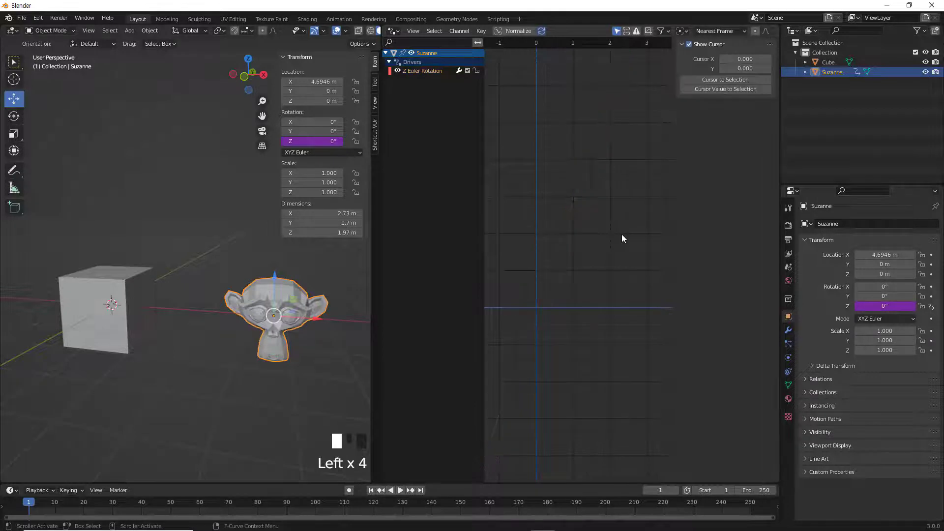
click(573, 202)
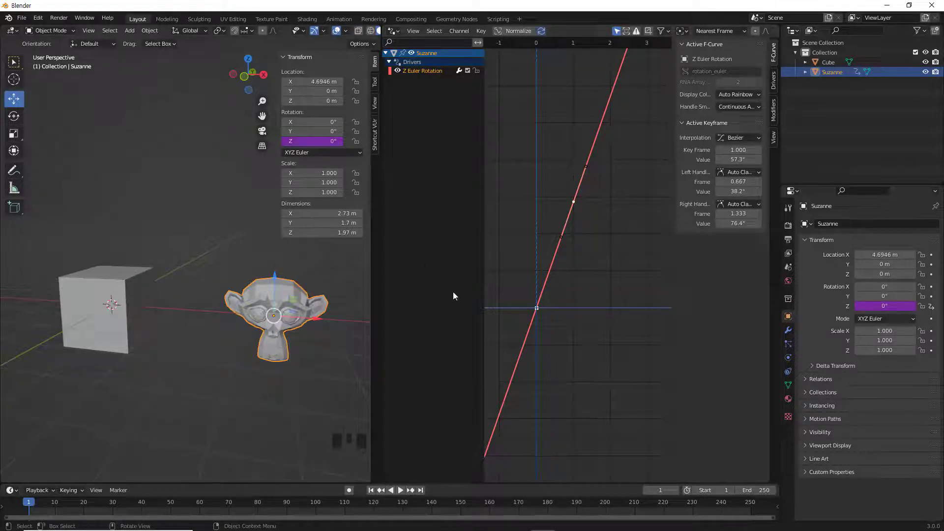
Set the cube's Z location to exactly 1 m
click(112, 278)
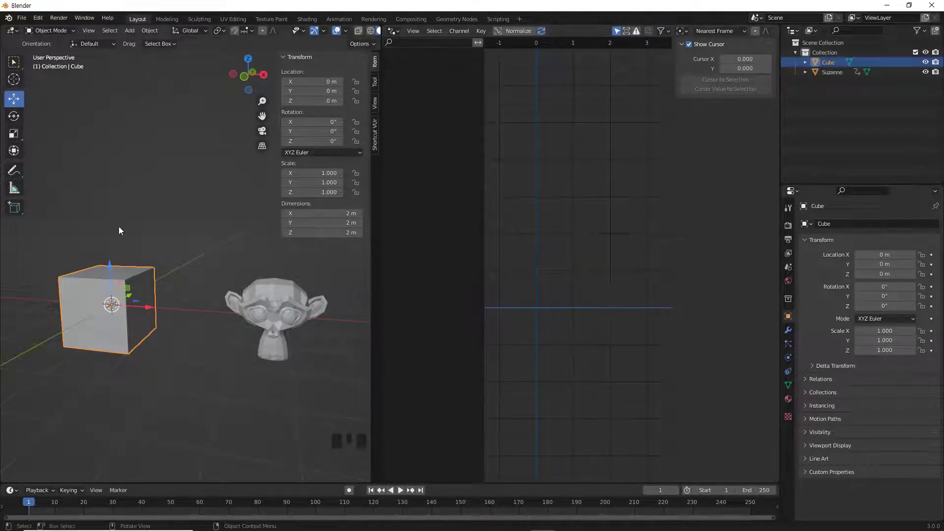
click(285, 301)
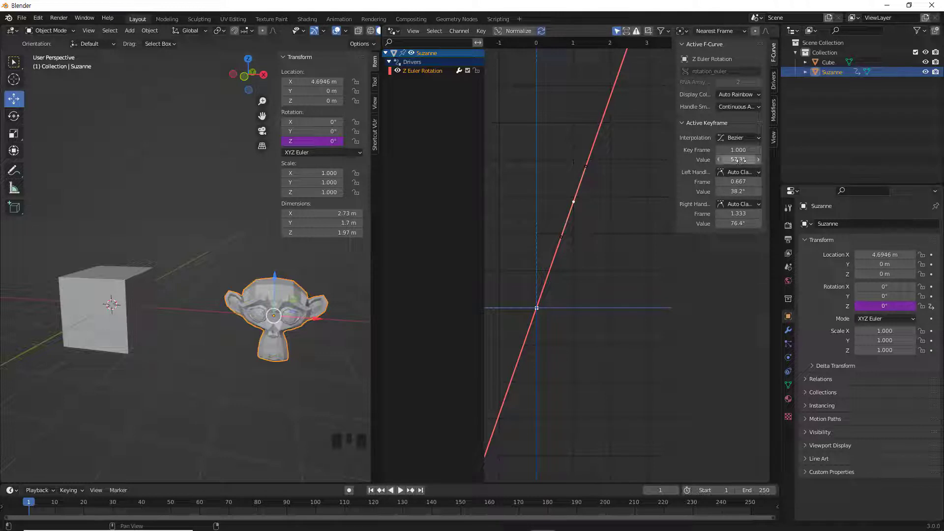
click(86, 293)
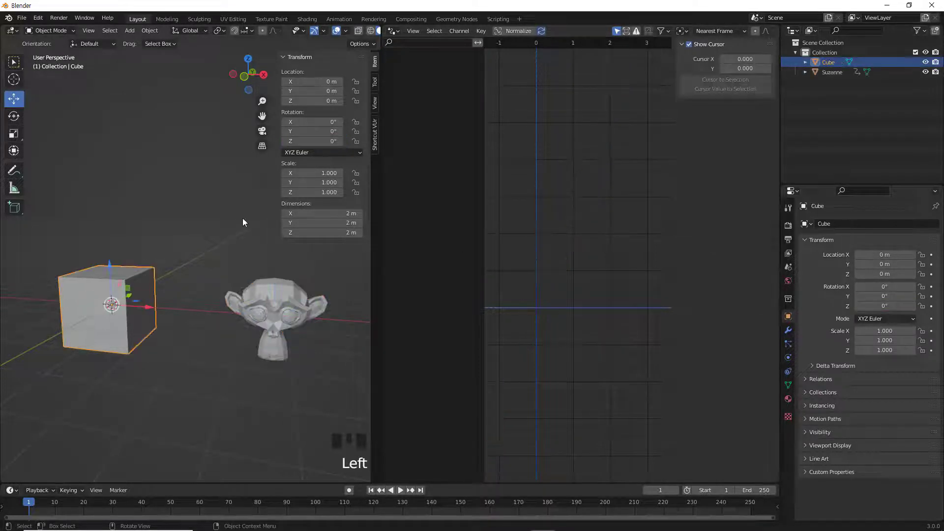
click(312, 101)
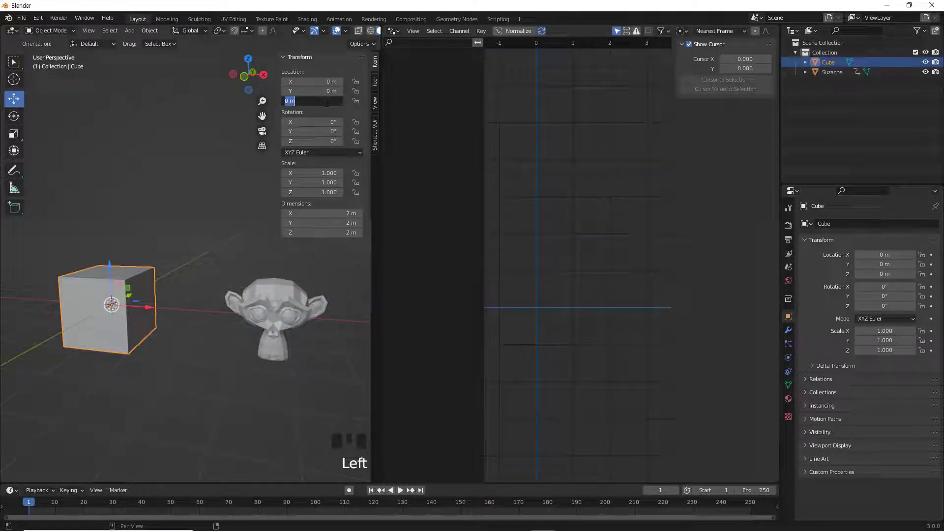
text(1)
click(327, 102)
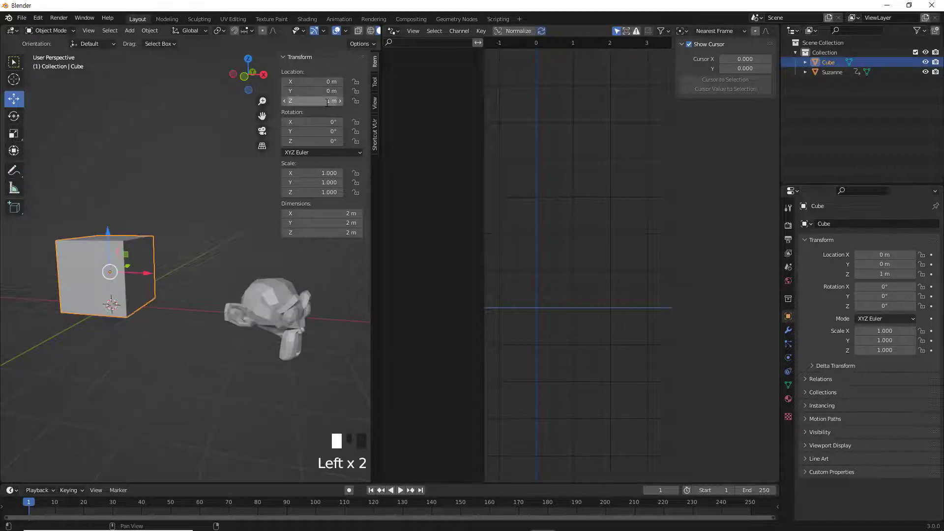
Select Suzanne and set the value of the active driver keyframe at frame 1 to 180°
click(281, 290)
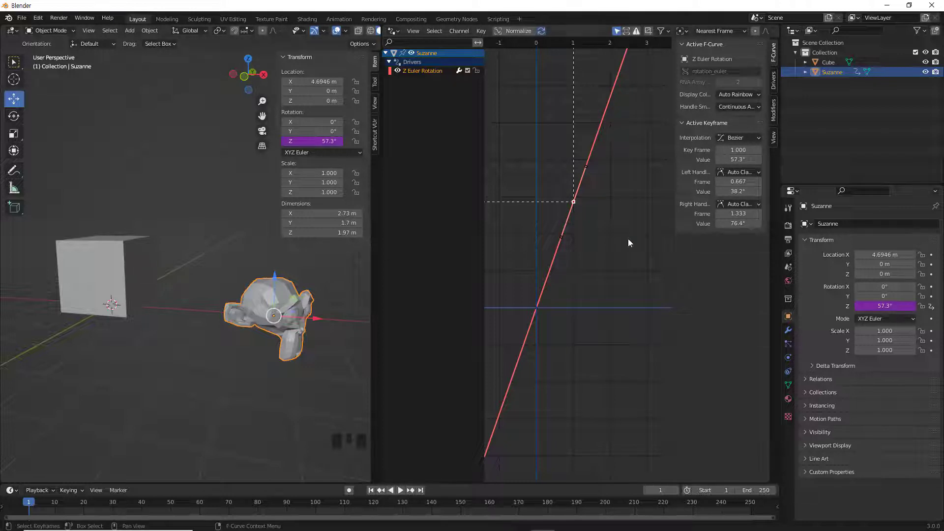
click(738, 160)
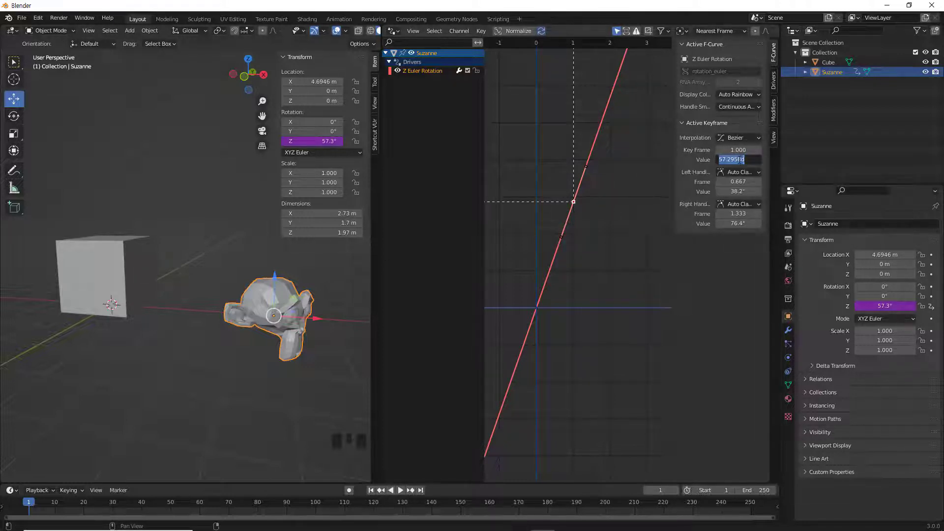
text(180)
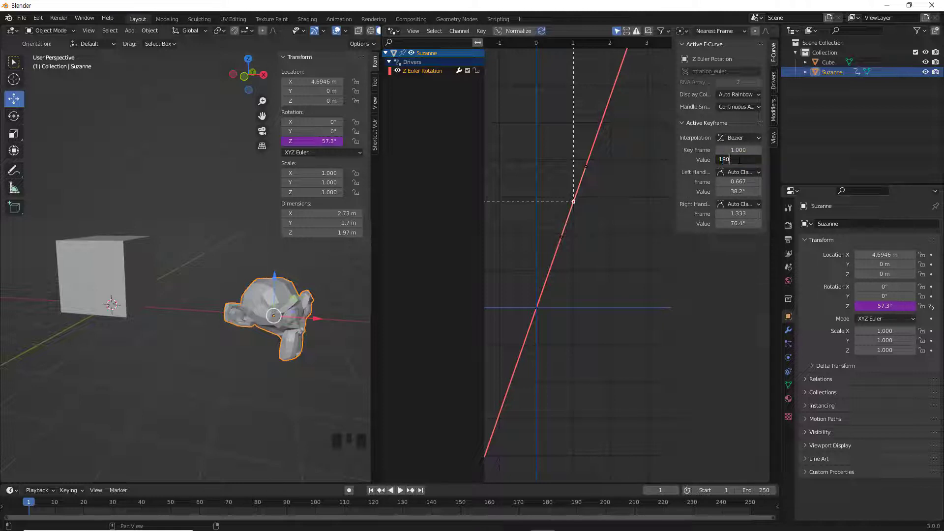
key(Return)
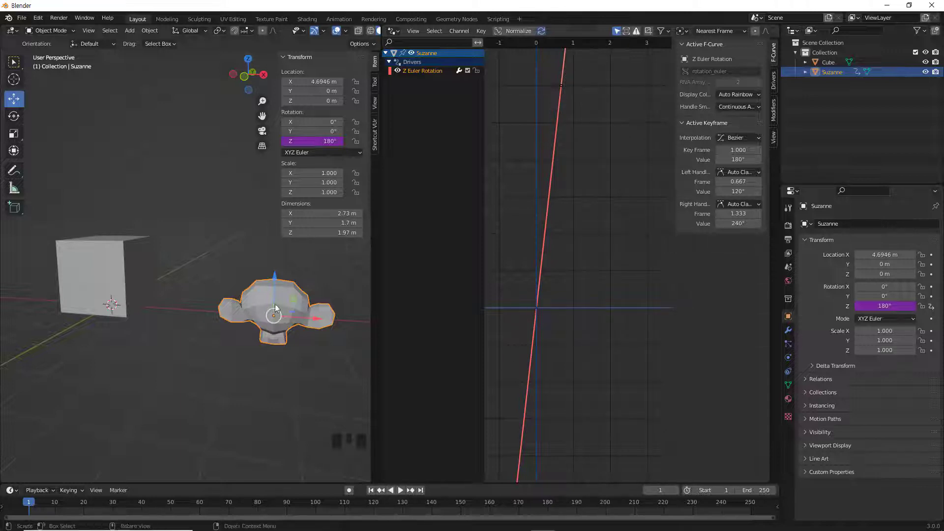
Test the edited driver by raising the cube to about 3.55 m along Z, check Suzanne's rotation, and return the cube's Z location to 1 m
click(111, 262)
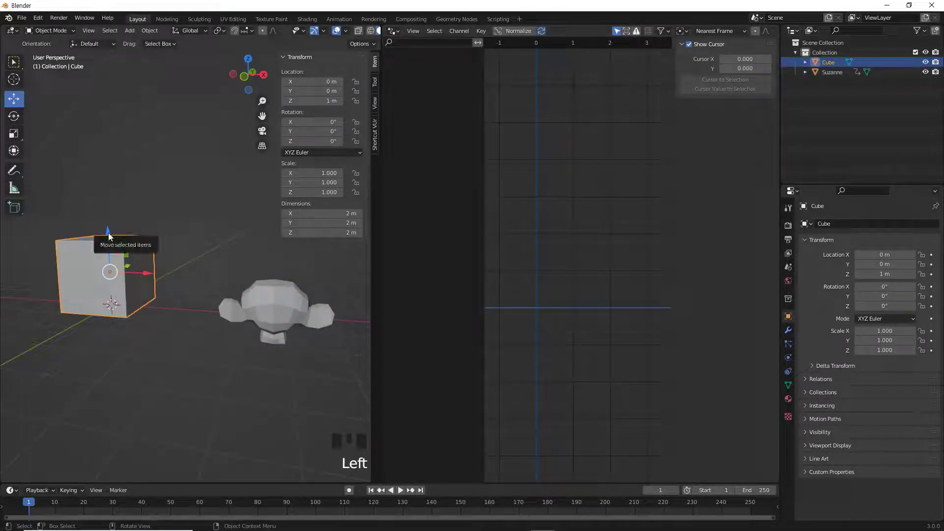
drag(110, 231, 132, 140)
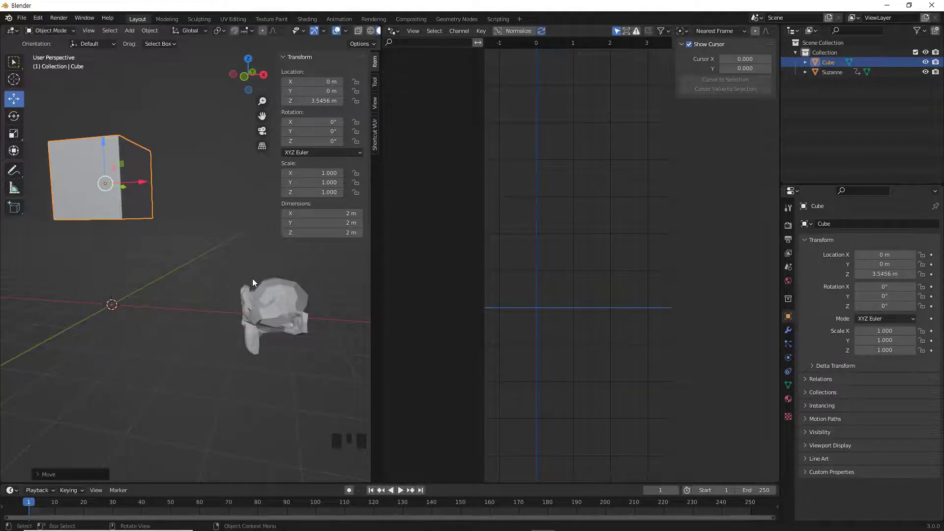
click(279, 306)
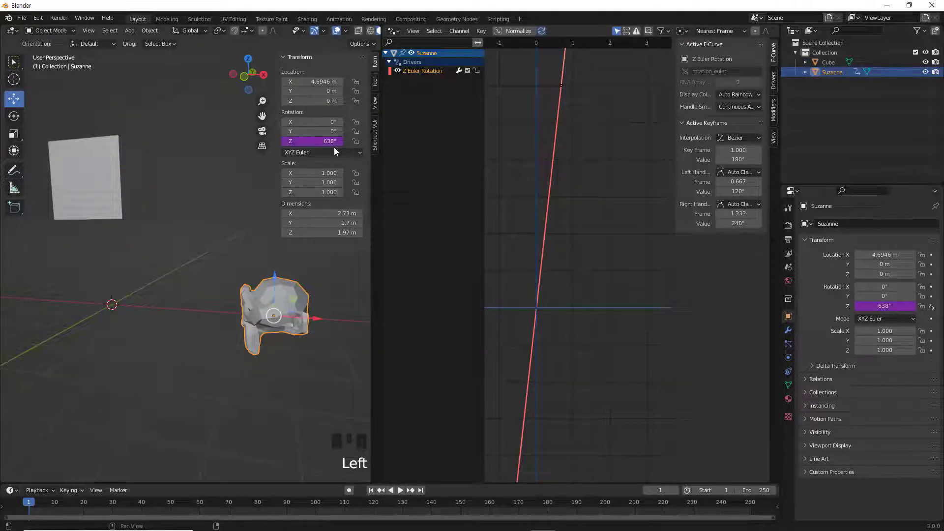
click(110, 179)
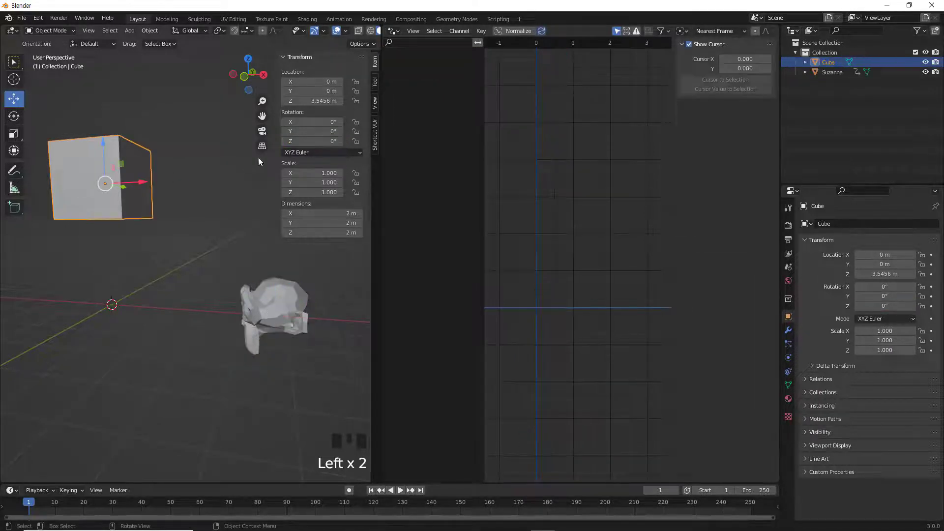
click(315, 101)
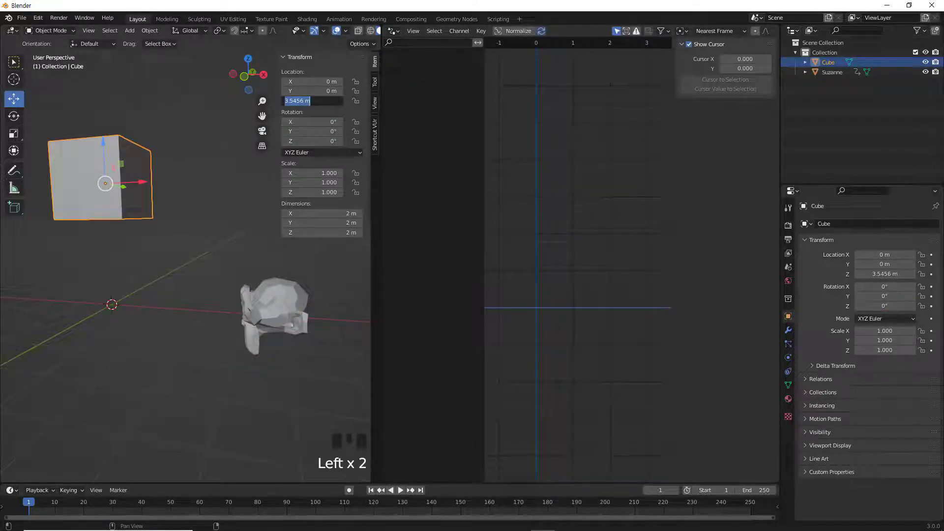
text(1)
key(Return)
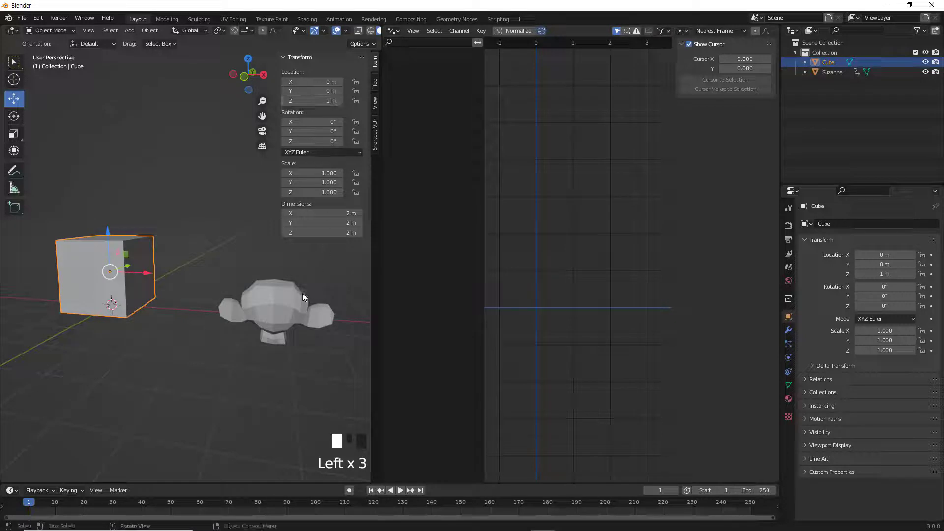
click(288, 299)
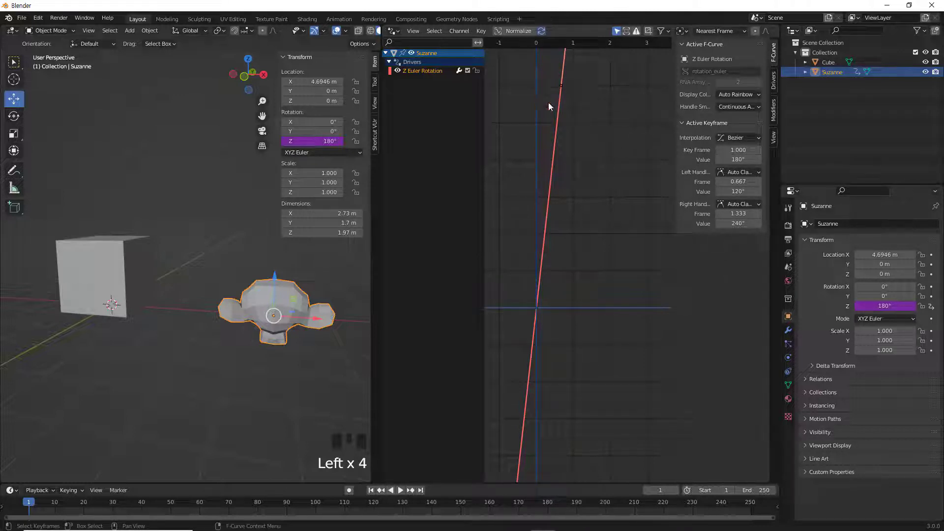
click(94, 281)
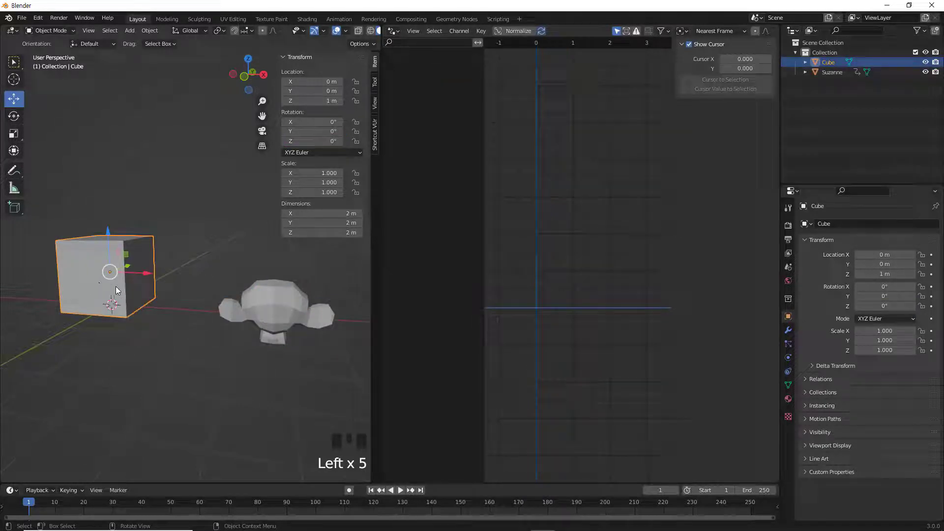
Select the frame 1 keyframe on Suzanne's driver curve, lower it vertically, and set its value to exactly 45°
click(277, 310)
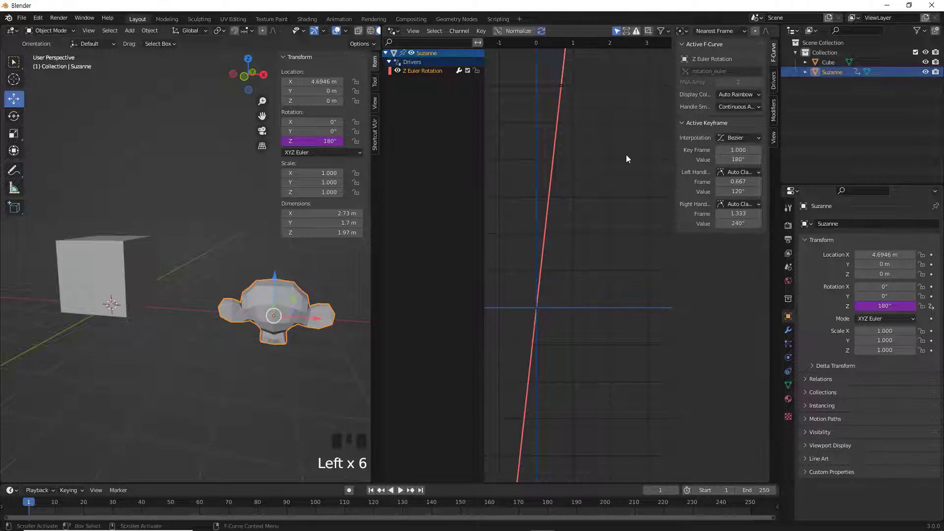
click(595, 148)
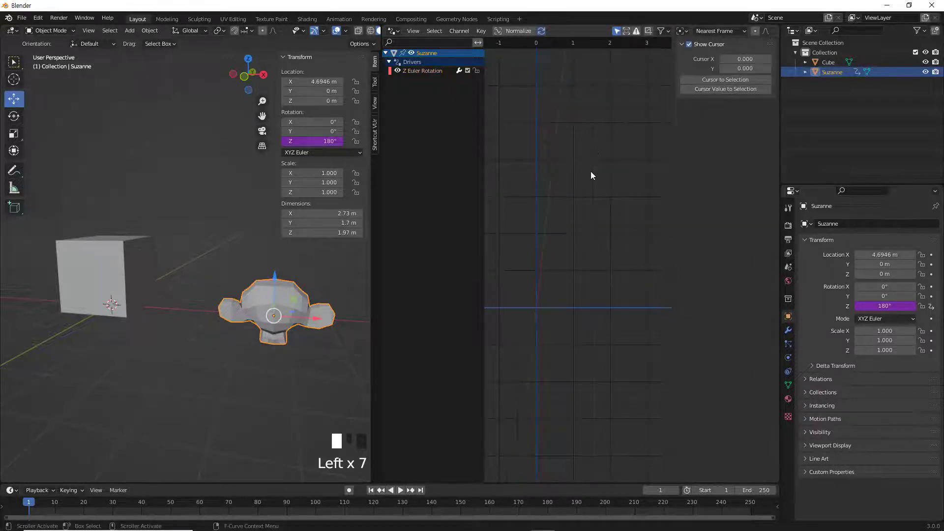
scroll(591, 214, down, 3)
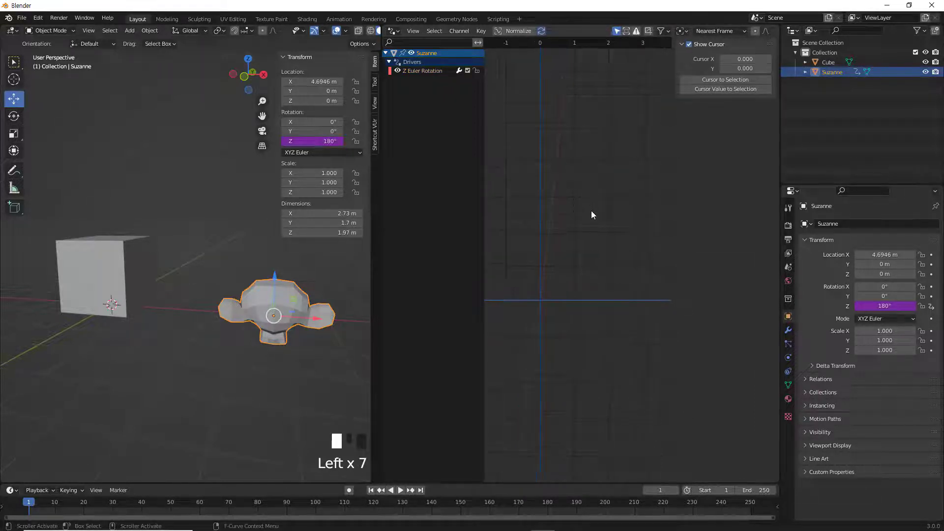
scroll(590, 215, down, 1)
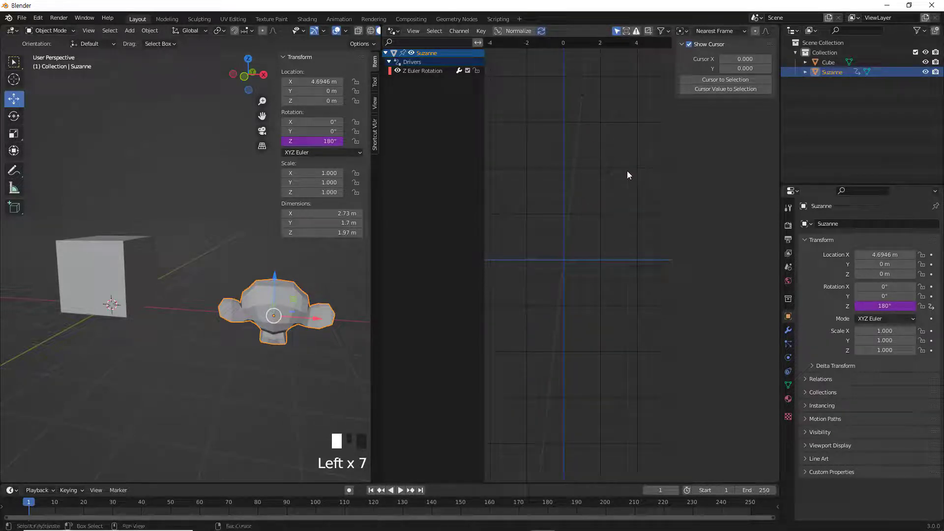
middle_drag(627, 170, 626, 267)
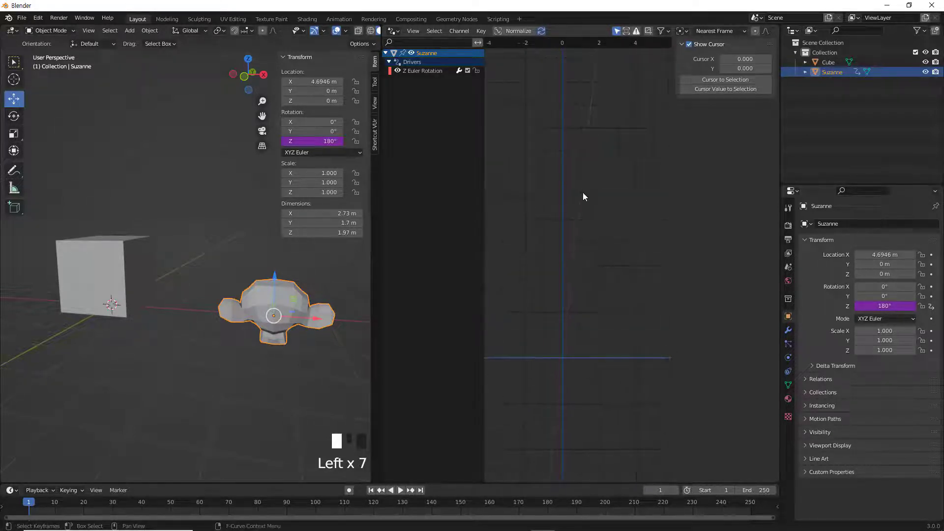
click(582, 192)
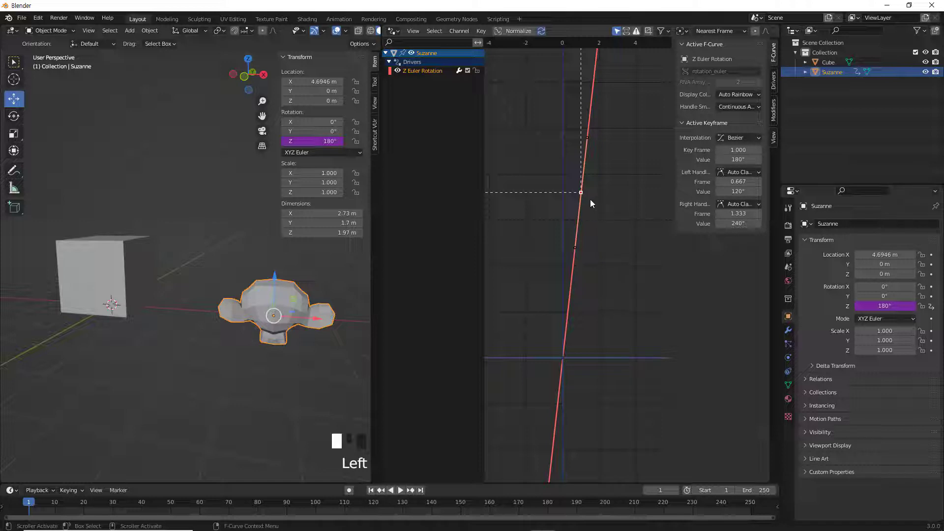
key(g)
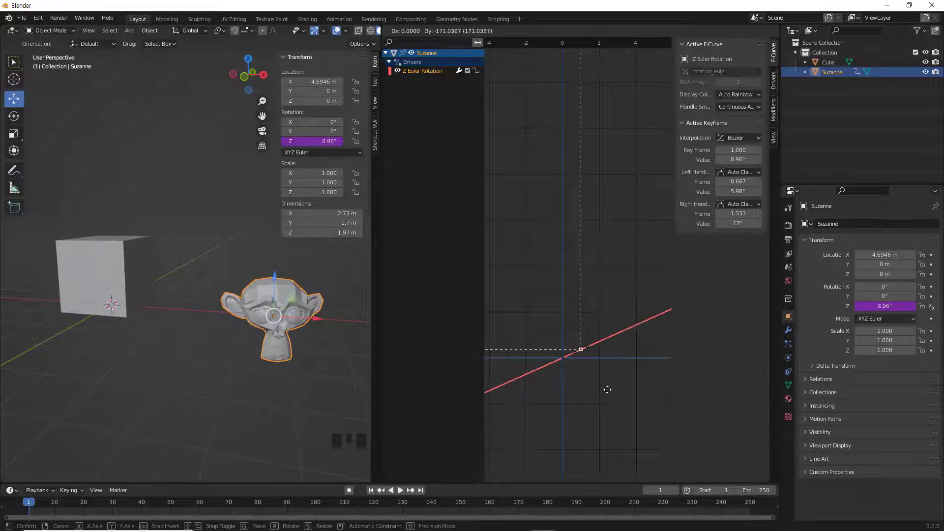
click(611, 356)
click(738, 159)
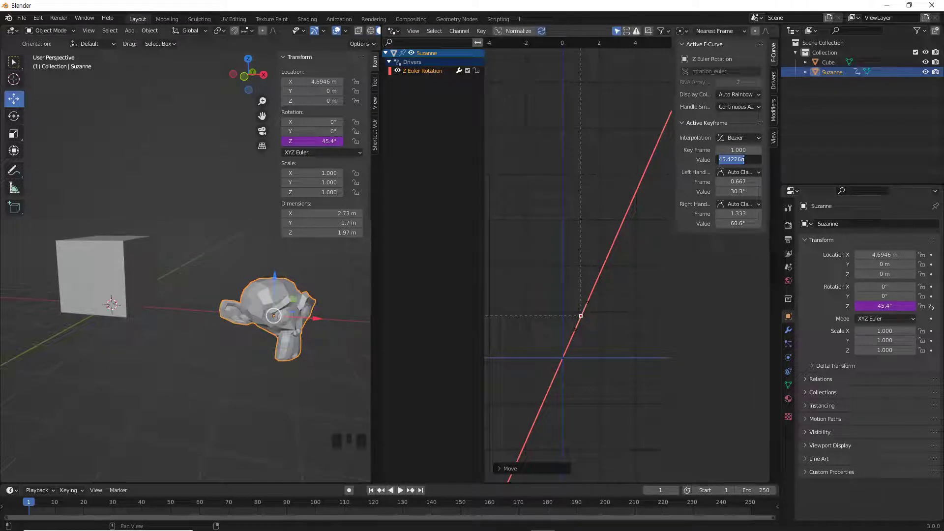
text(45)
key(Return)
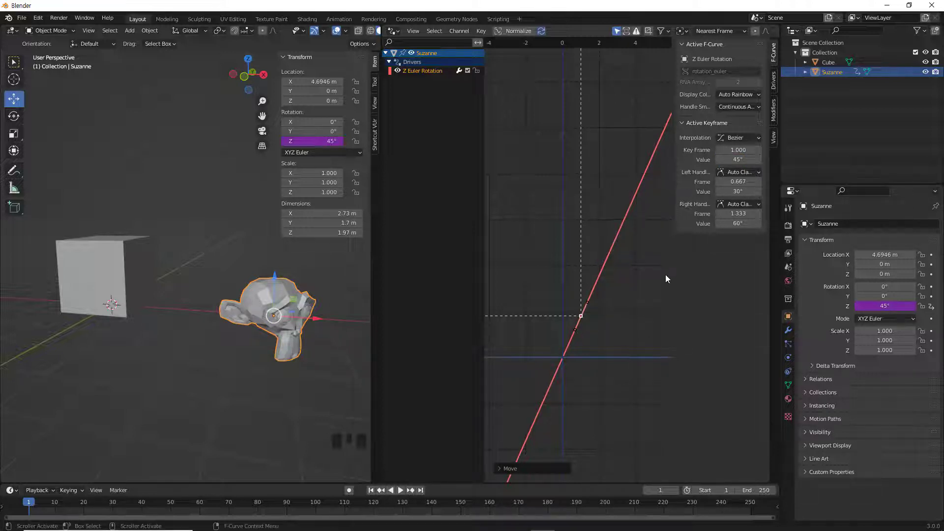
Try bending the driver curve by moving the frame 1 keyframe's left handle to about frame 0.264 and 37°, and undo the change
double_click(576, 330)
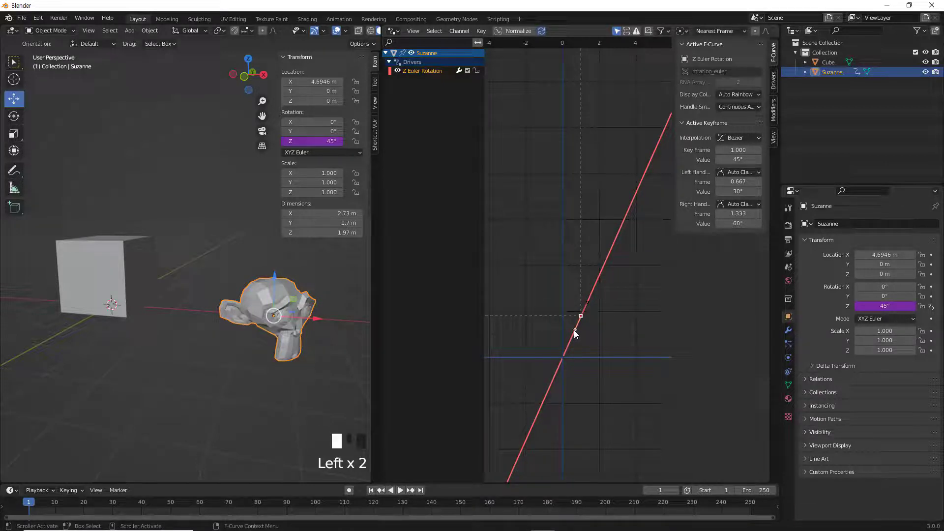
drag(575, 330, 567, 323)
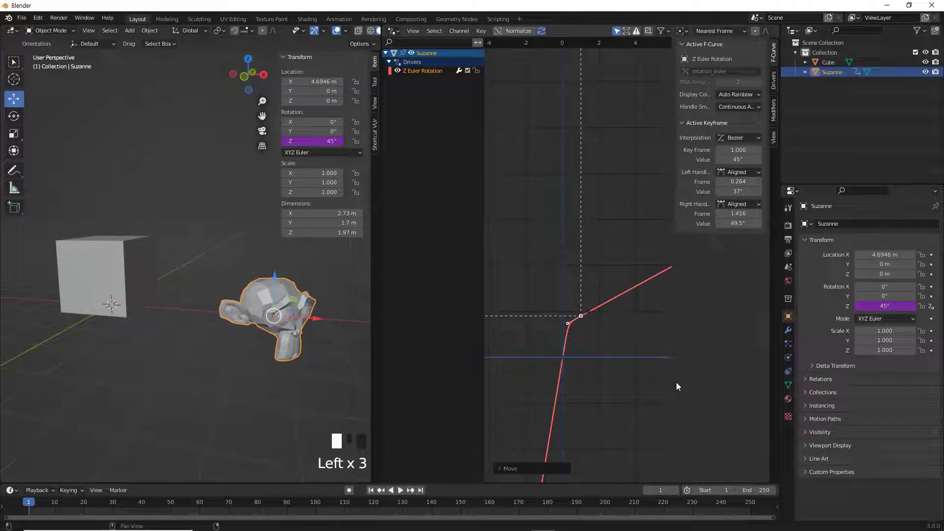
key(ctrl+z)
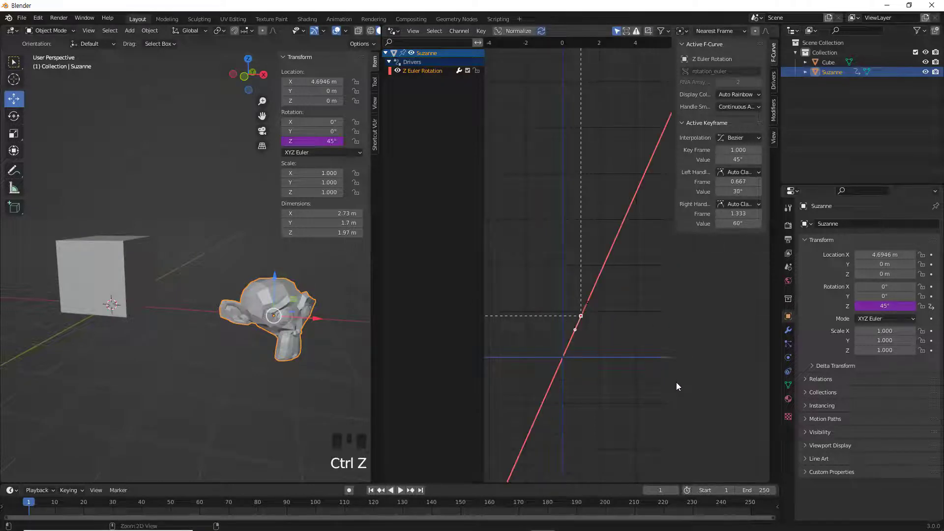
Try constant extrapolation on Suzanne's Z Euler Rotation driver curve and undo the change
scroll(583, 380, up, 2)
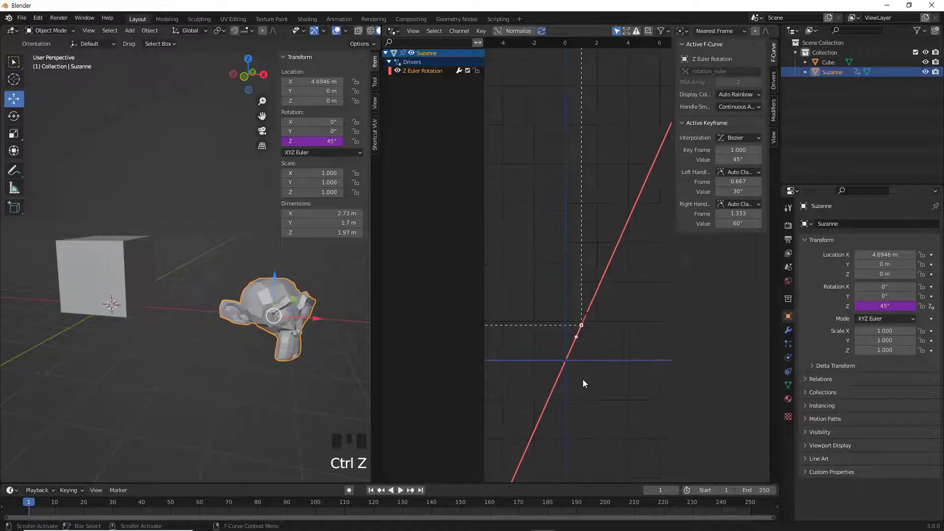
scroll(584, 383, up, 2)
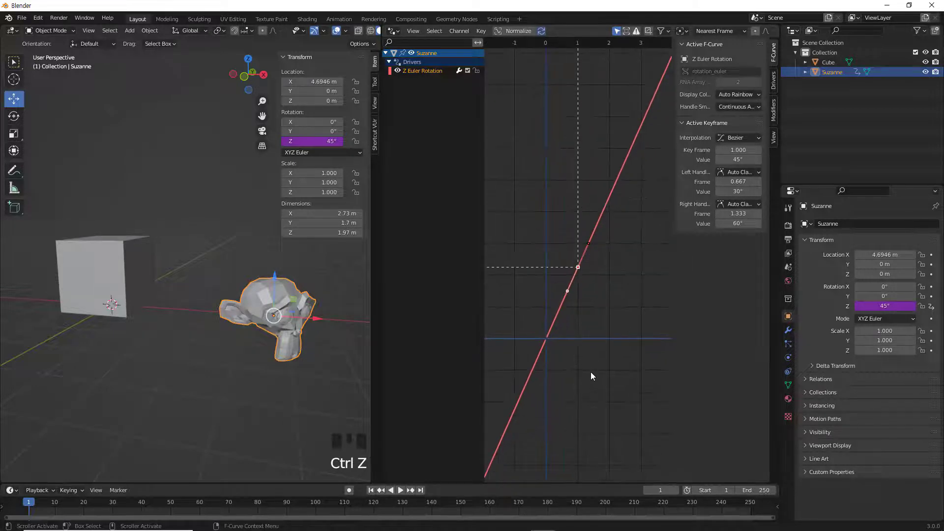
middle_drag(592, 373, 620, 316)
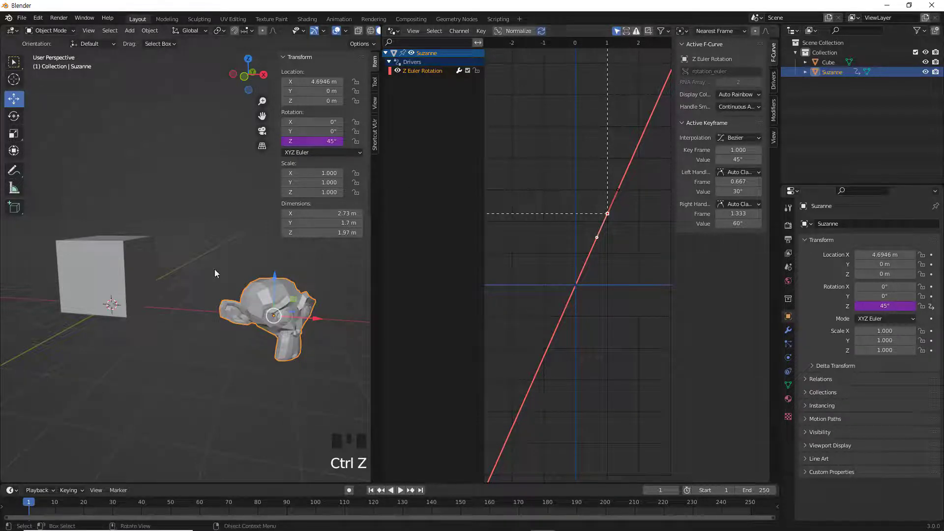
click(124, 262)
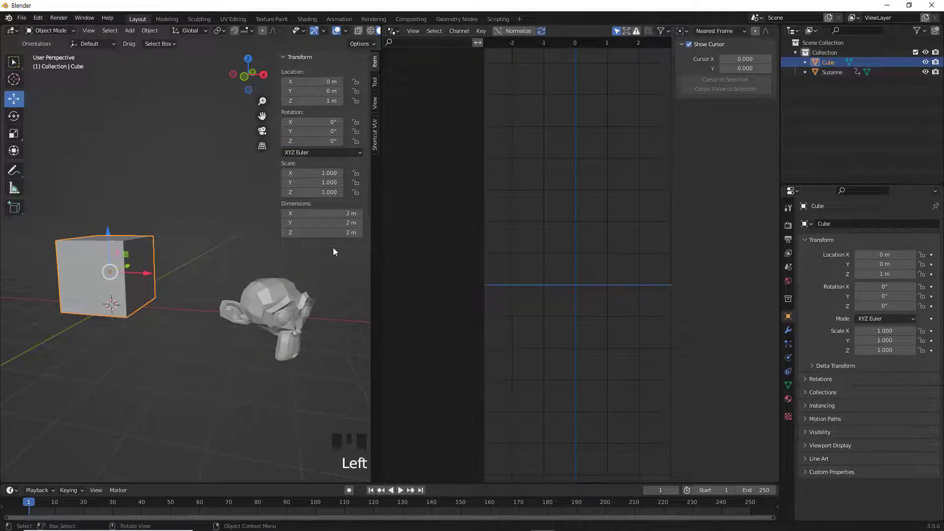
click(278, 300)
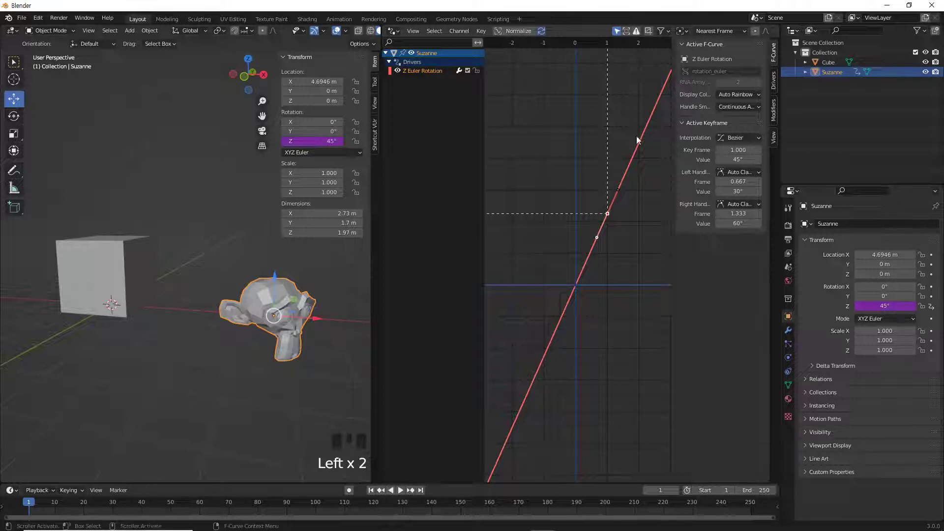
click(463, 33)
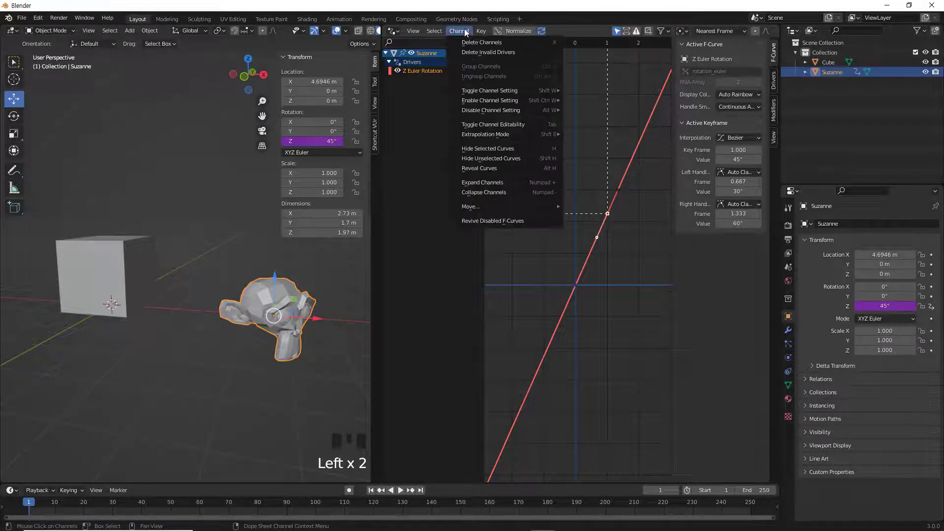
mouse_move(482, 140)
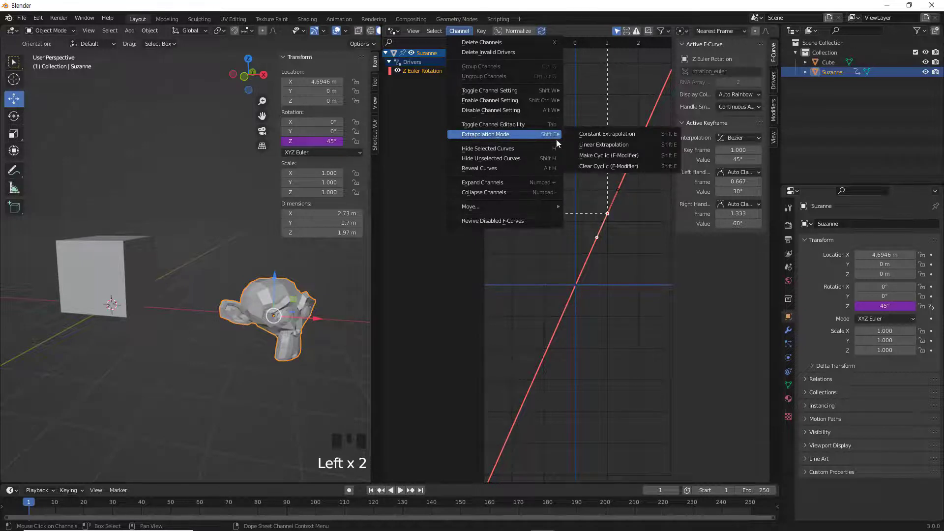
click(596, 136)
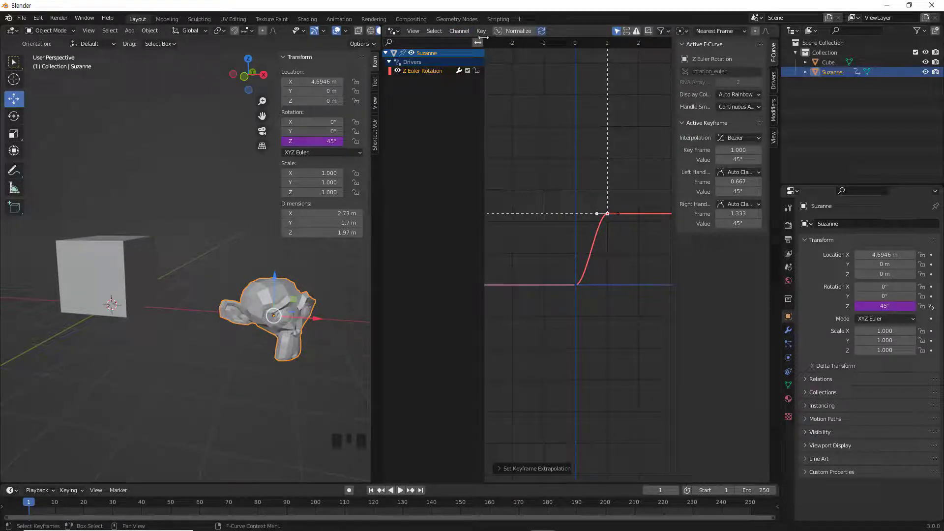
click(467, 31)
key(ctrl+z)
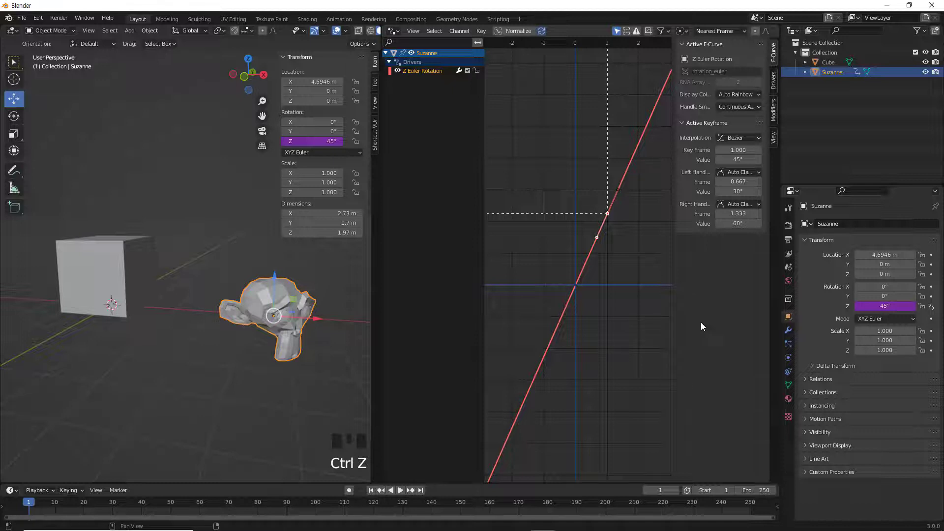
Inspect the driver settings of Suzanne's Z rotation, including its expression and input variable, and close them unchanged
click(342, 275)
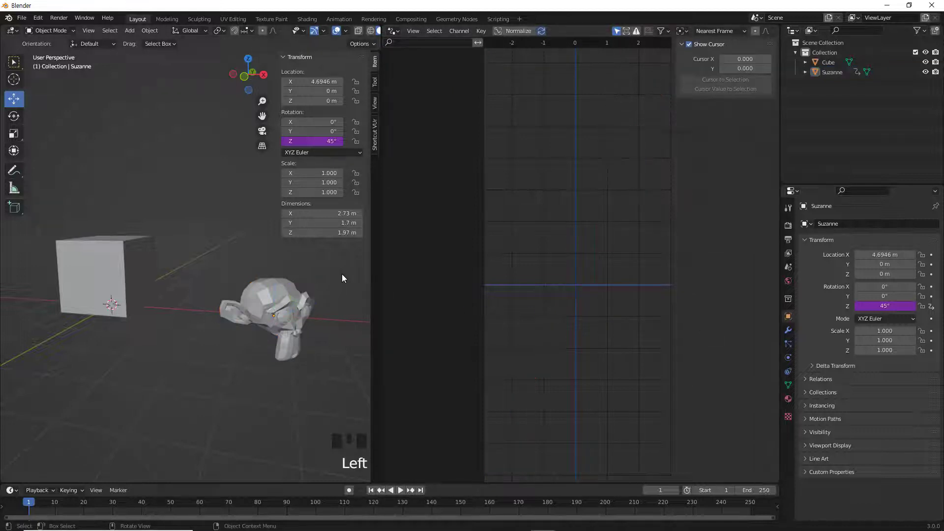
right_click(320, 141)
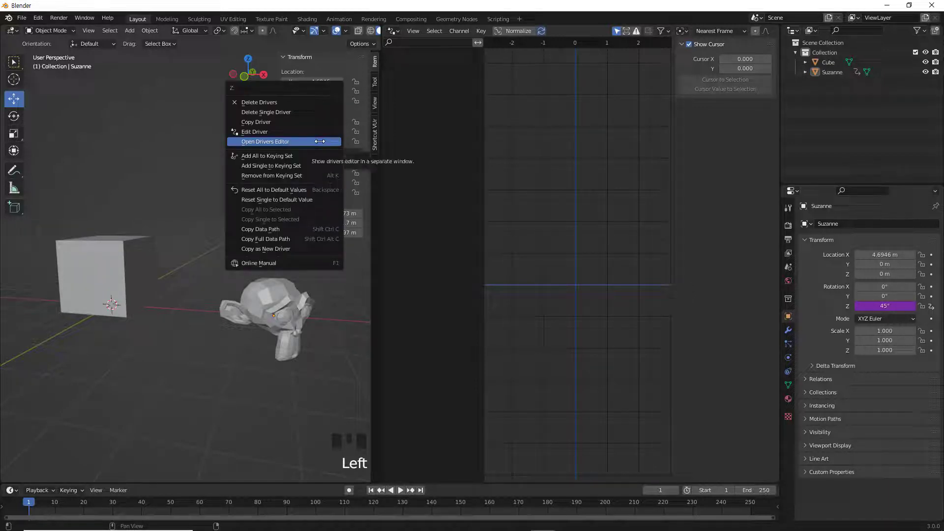
click(264, 133)
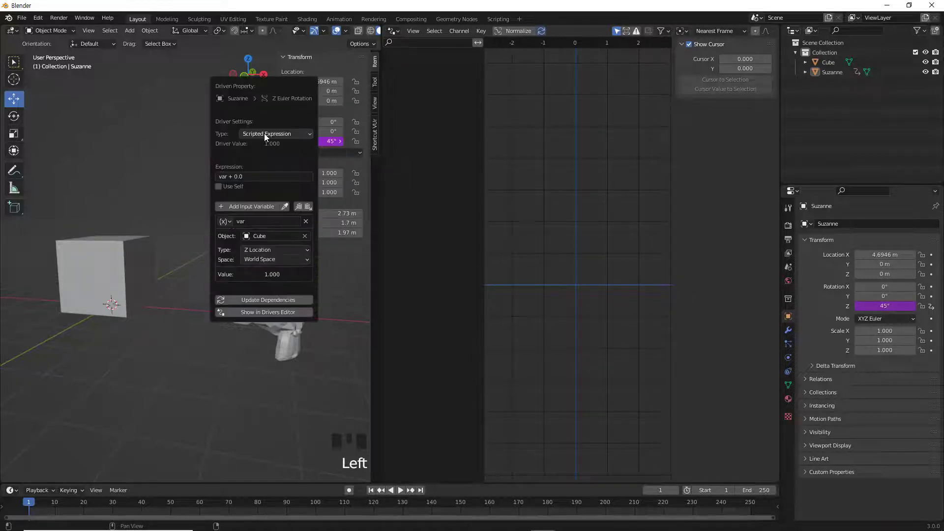
click(344, 308)
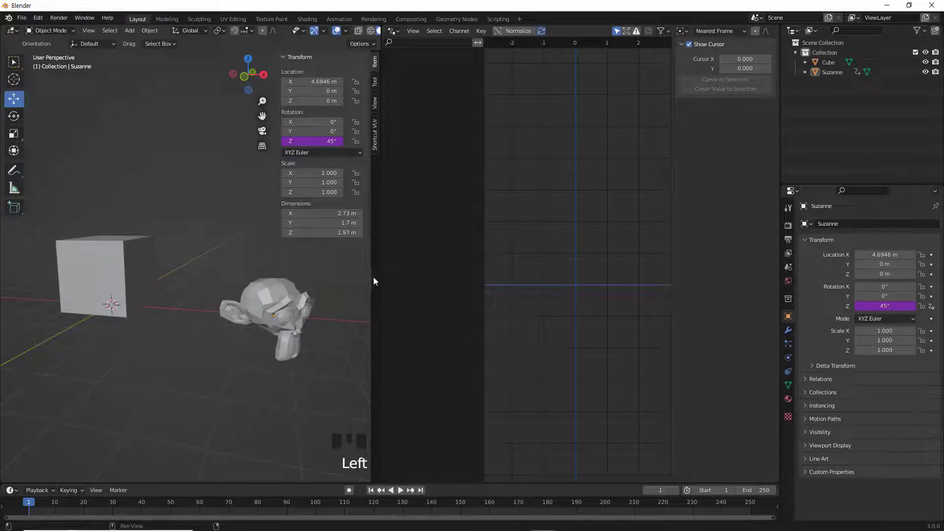
Widen the 3D viewport over the Drivers editor and add a cone mesh to the scene
drag(381, 278, 584, 278)
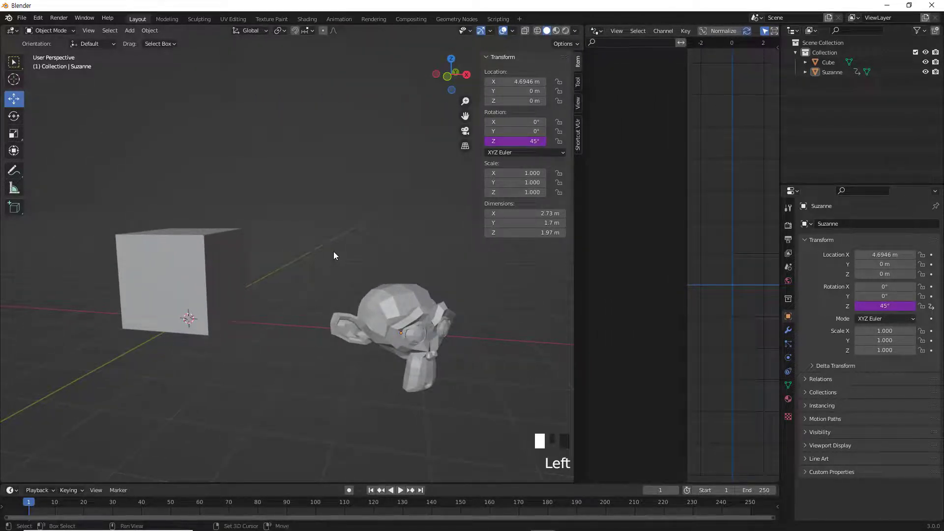
key(shift+a)
mouse_move(333, 248)
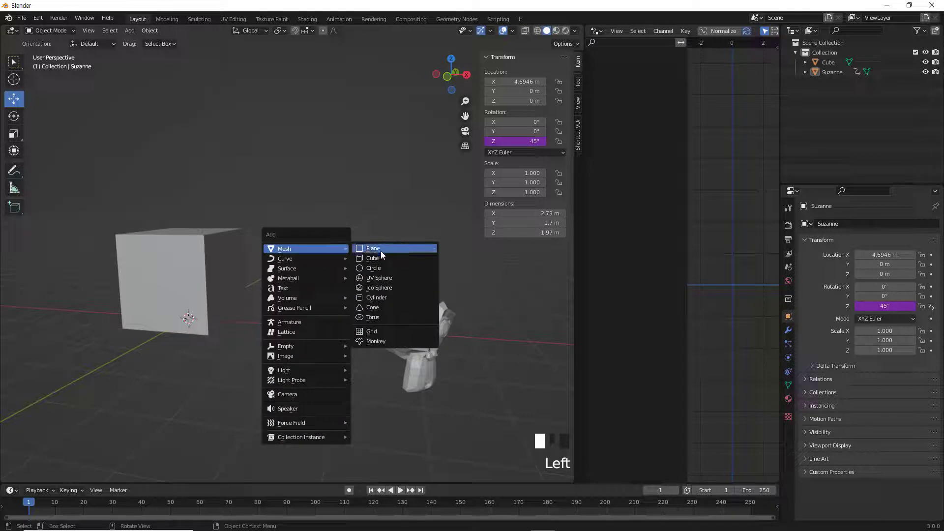
click(382, 308)
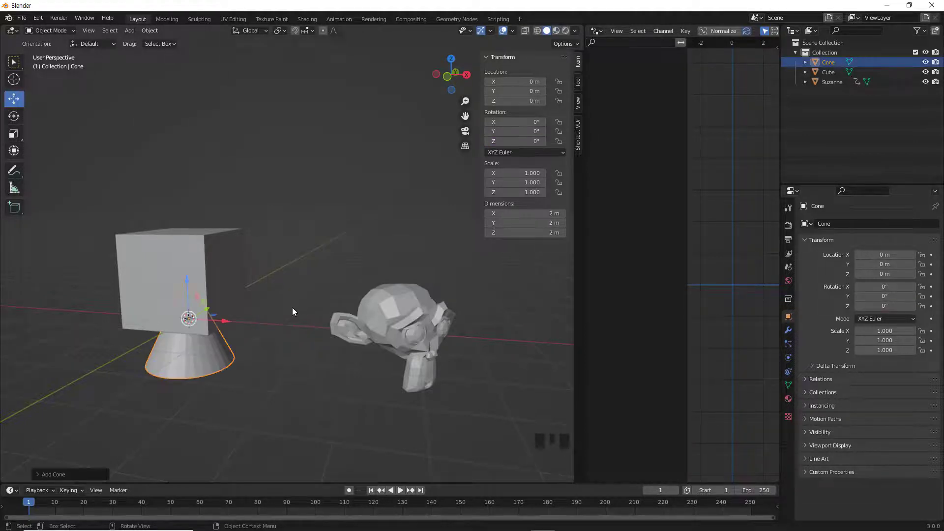
Set the cube's Z location to 0 m
click(231, 256)
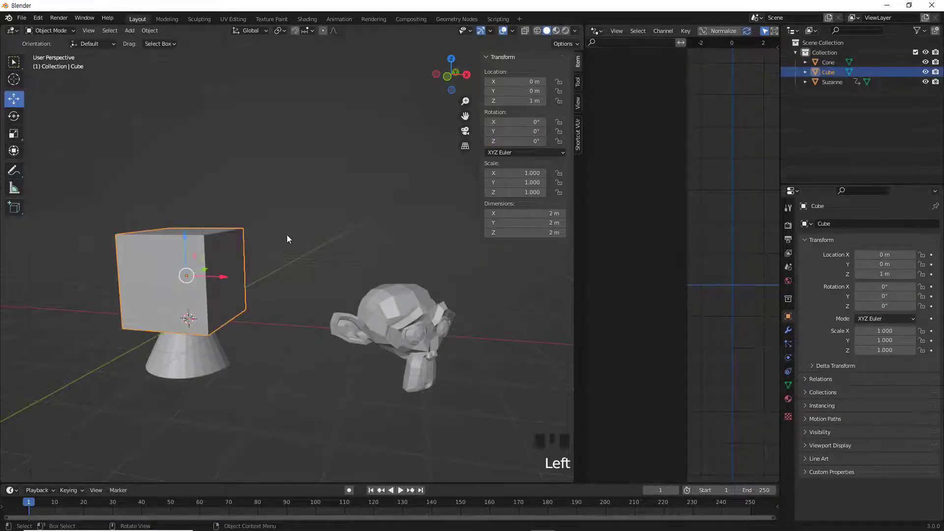
click(524, 101)
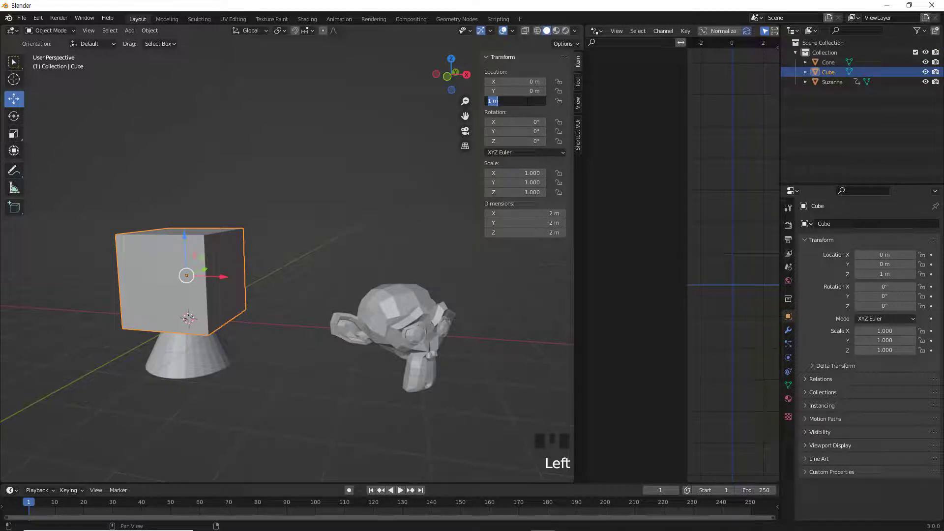
text(0)
click(513, 102)
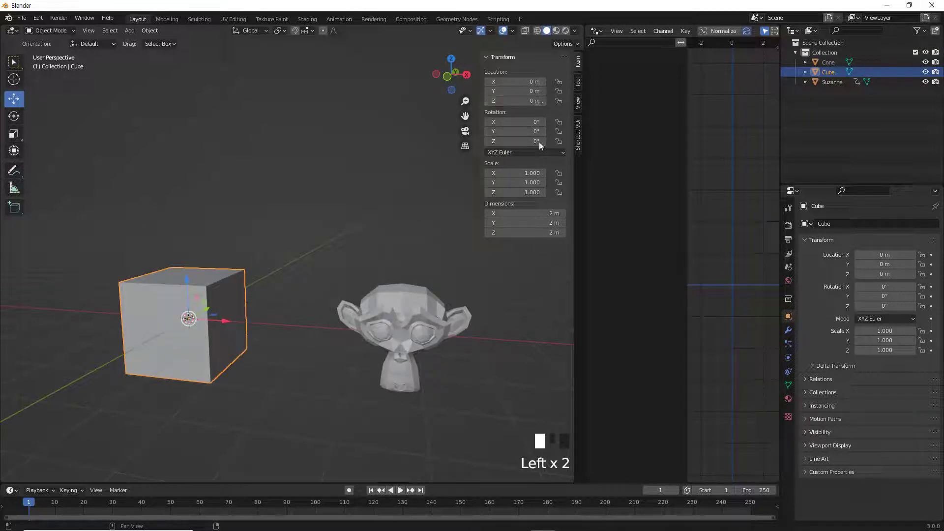
Move the cone out of the cube along Y to about 7.84 m and leave it selected
click(825, 63)
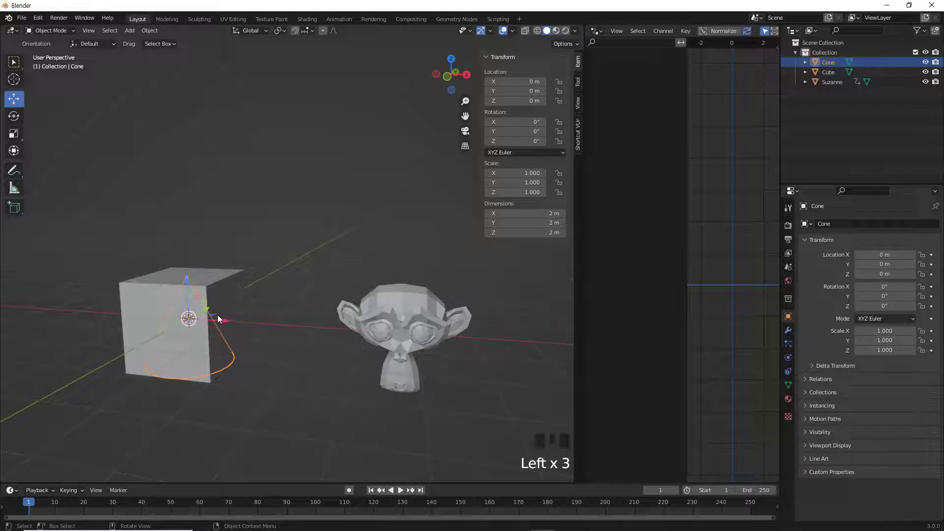
drag(208, 312, 300, 244)
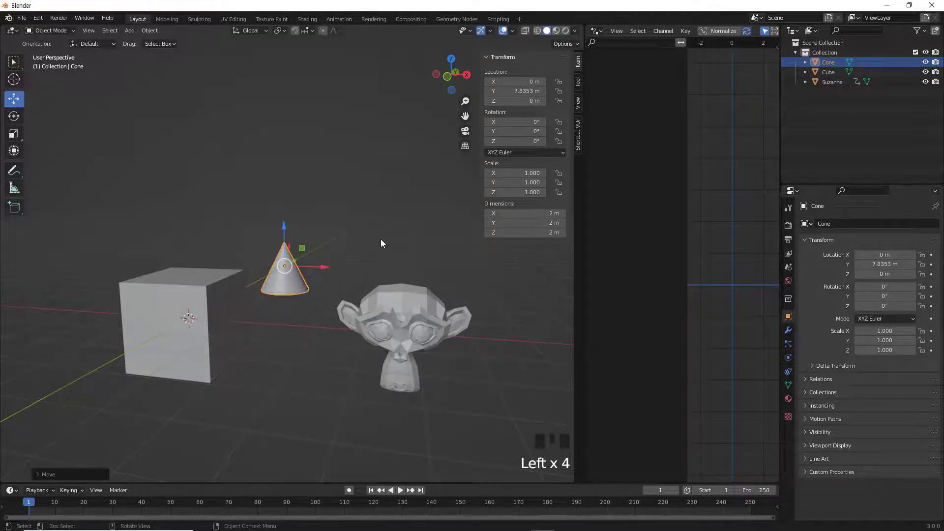
click(380, 243)
click(222, 303)
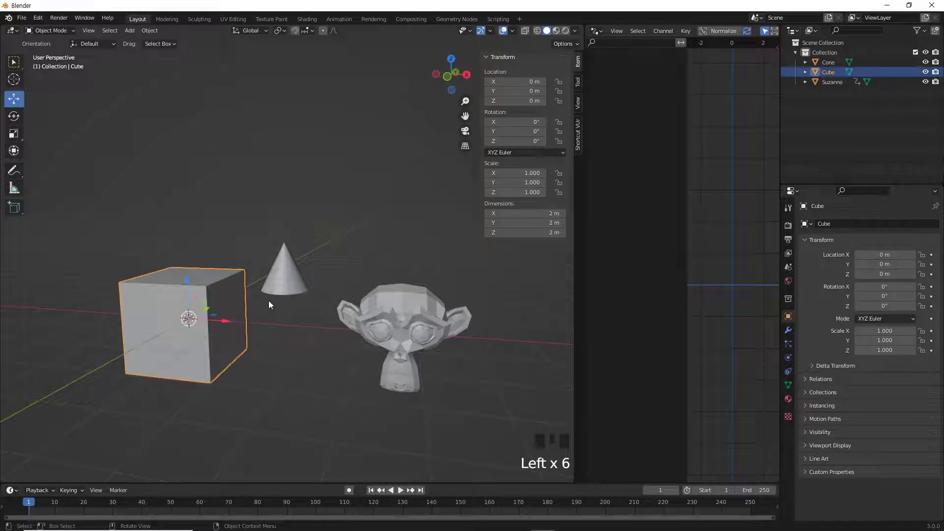
click(286, 271)
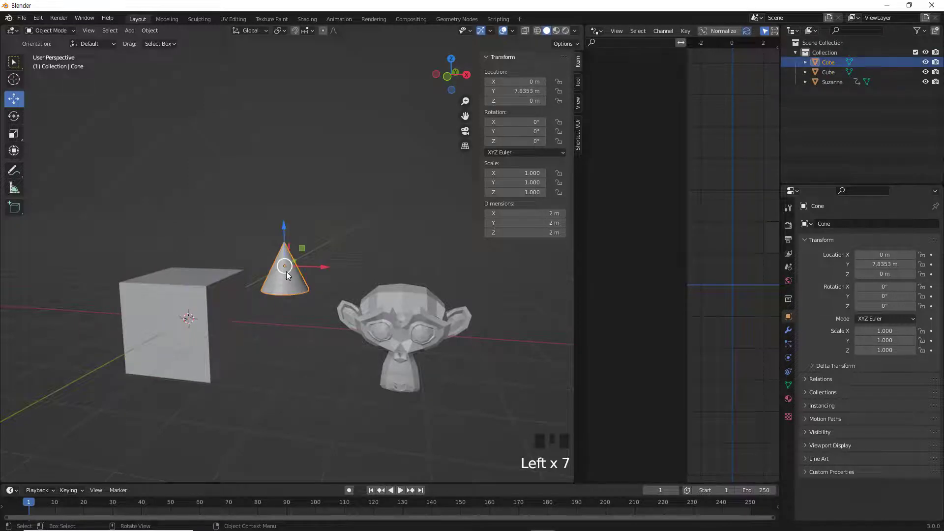
Add a second input variable to the driver on Suzanne's Z rotation and set its property object to Cone
click(406, 305)
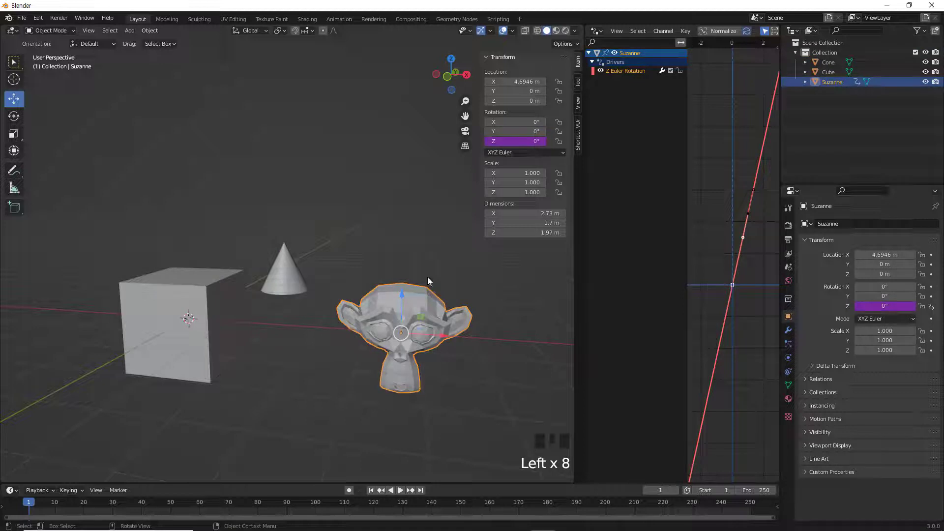
right_click(521, 144)
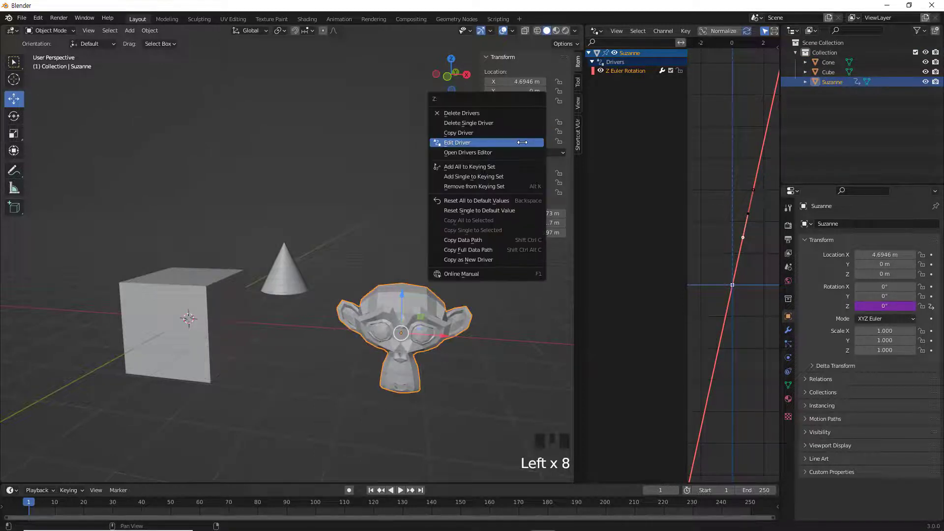
click(466, 142)
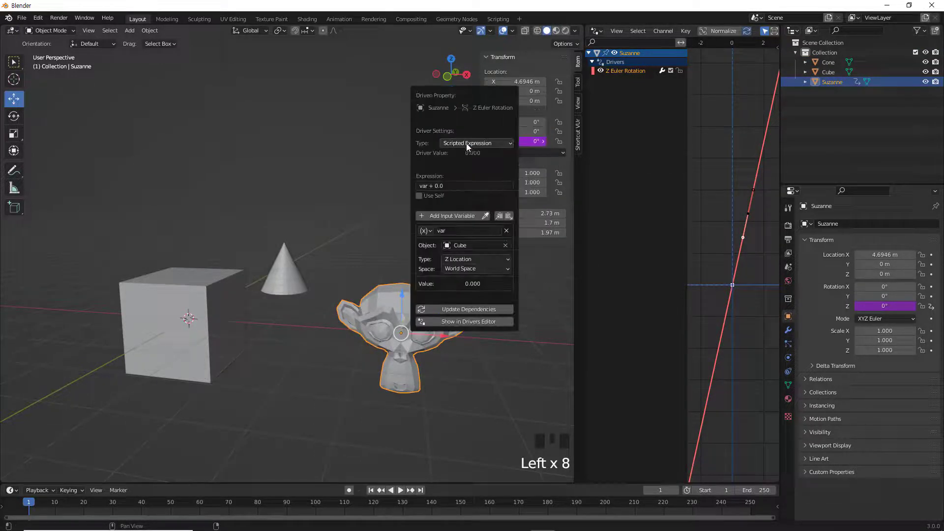
click(466, 215)
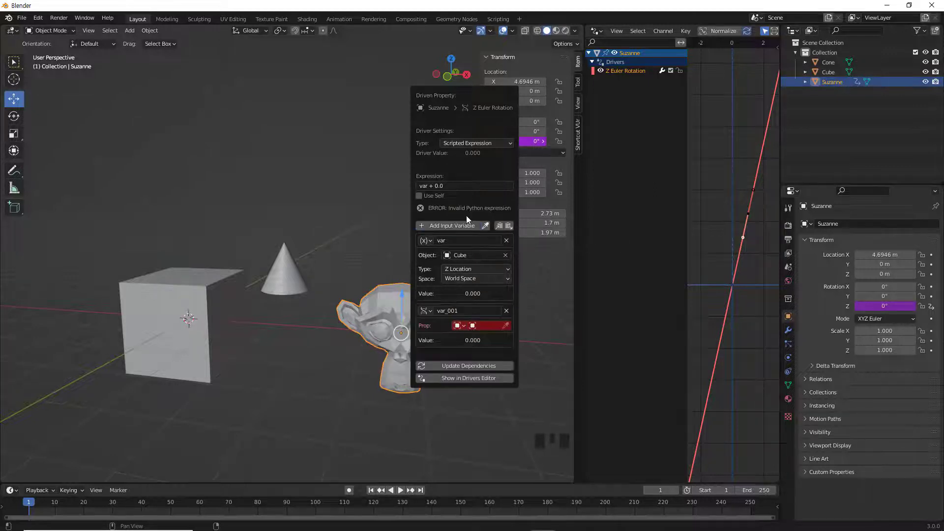
click(478, 324)
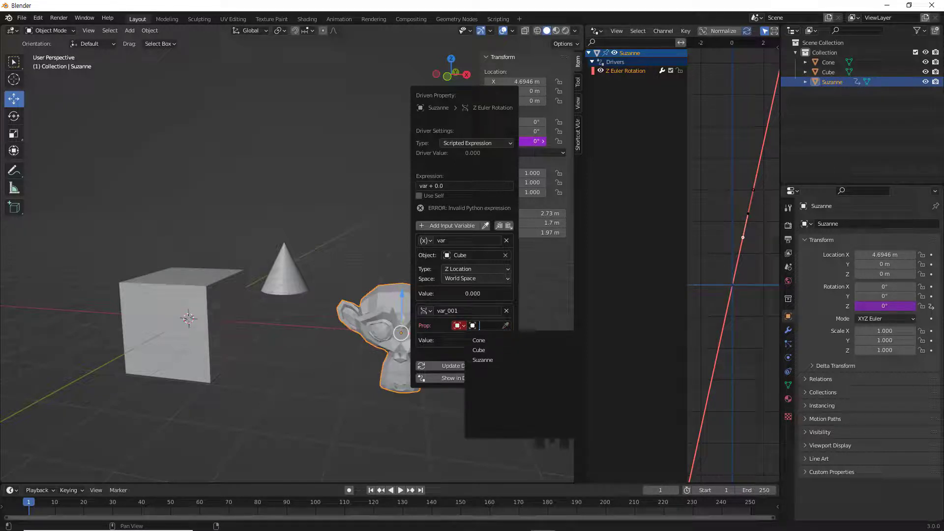
click(486, 340)
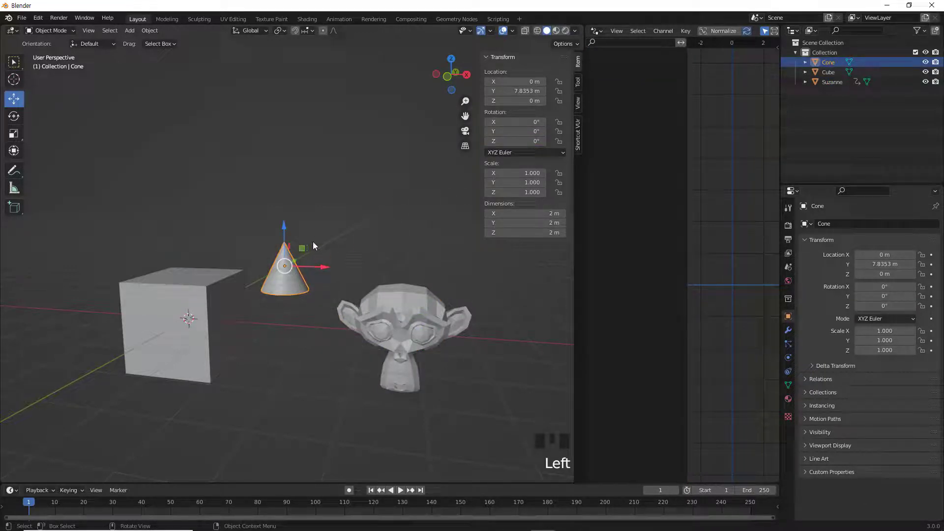
Copy the data path of the cone's Z location and set the new driver variable's path to location.z
right_click(520, 101)
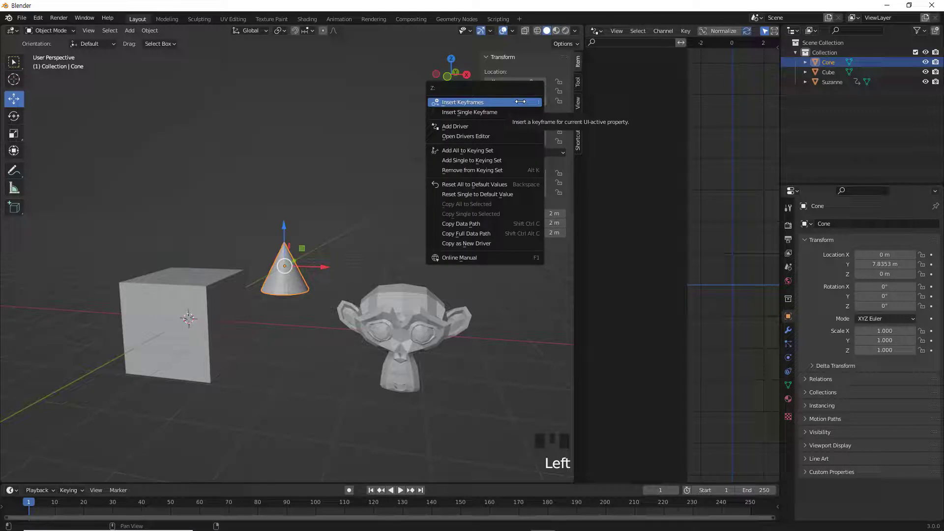
click(479, 223)
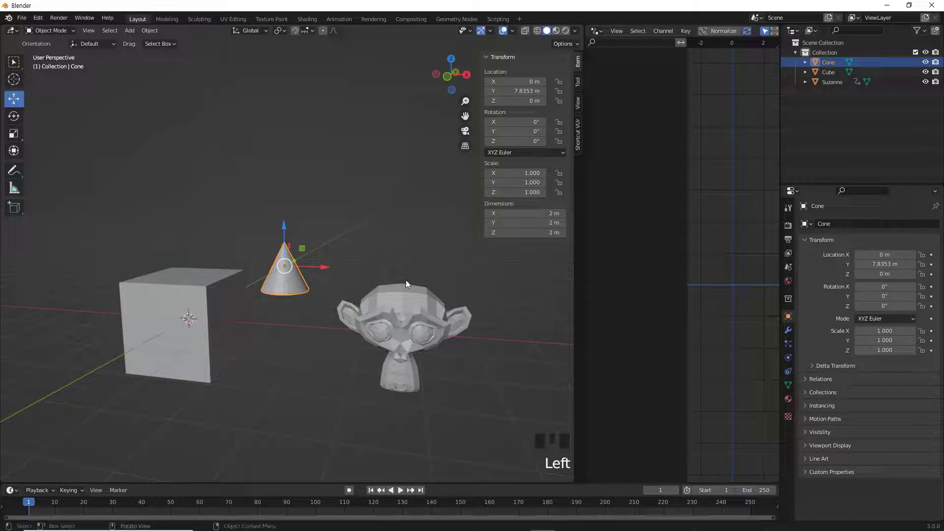
click(401, 299)
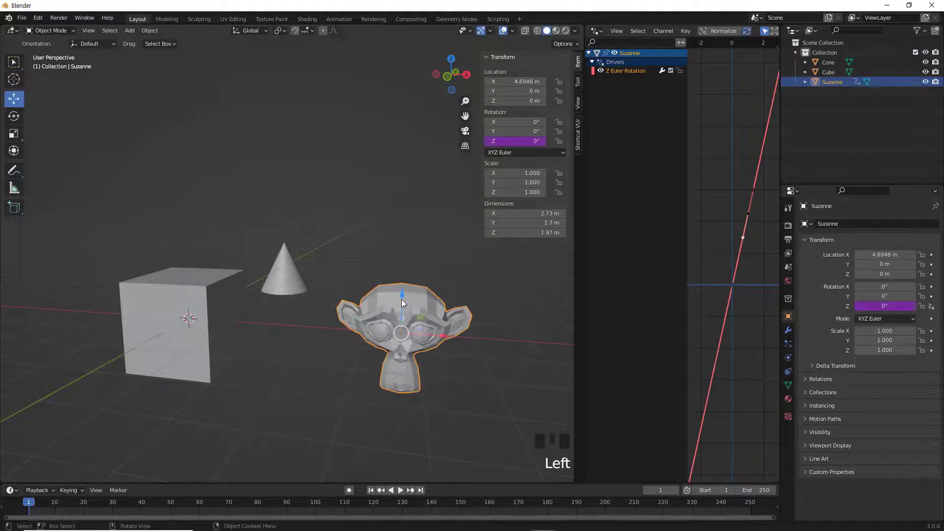
right_click(520, 141)
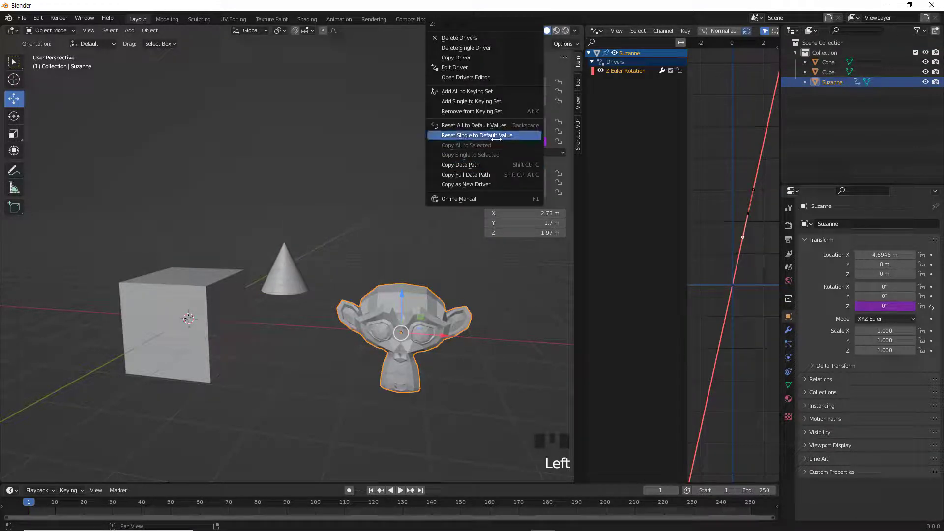
click(465, 69)
click(483, 269)
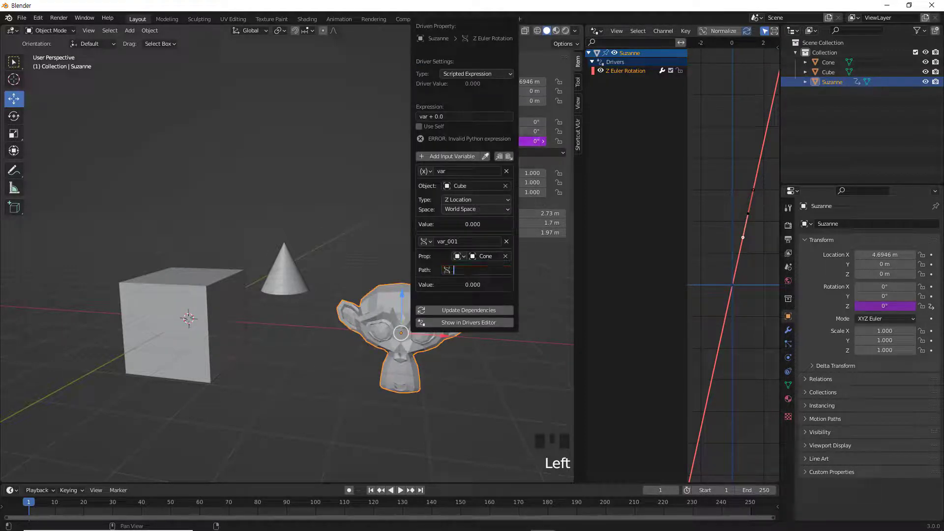
text(location.)
text(z)
key(Return)
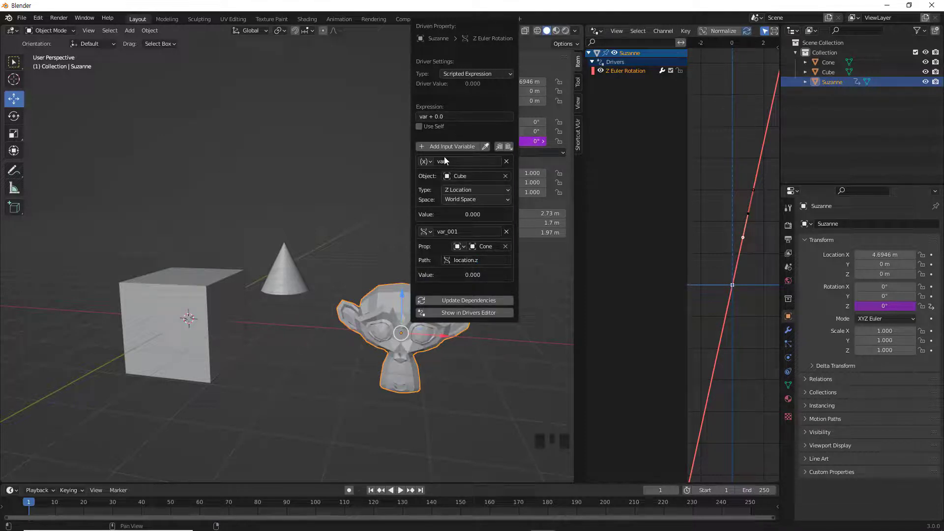
Rename the cone's driver variable to var1
click(462, 231)
click(463, 231)
key(BackSpace)
key(BackSpace)
key(BackSpace)
key(BackSpace)
text(1)
key(Return)
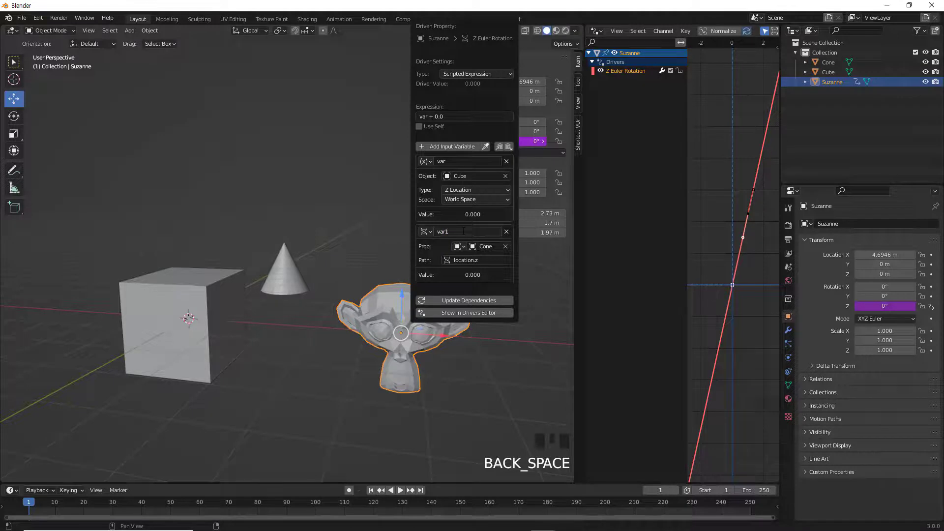
Set the driver's scripted expression to var + var1 and close the driver settings
click(455, 116)
click(455, 116)
key(BackSpace)
key(BackSpace)
key(BackSpace)
text(var1)
click(463, 104)
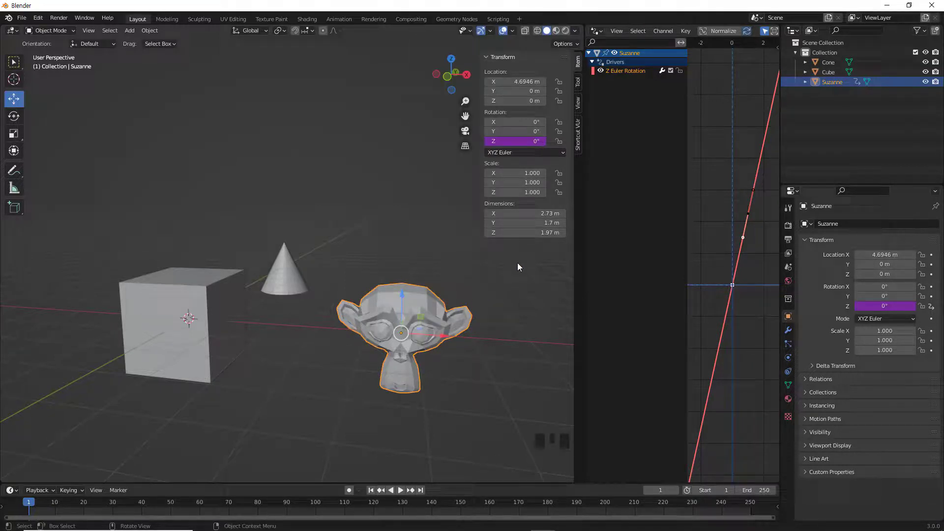
Lower the cone to about -0.75 m, then raise the cube to about 0.32 m and the cone to about 0.35 m along Z
click(287, 270)
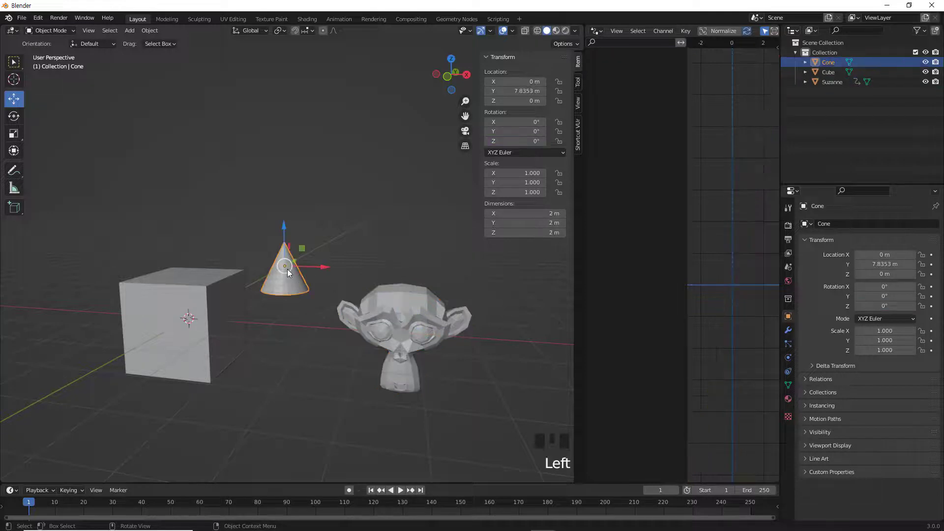
drag(285, 226, 400, 309)
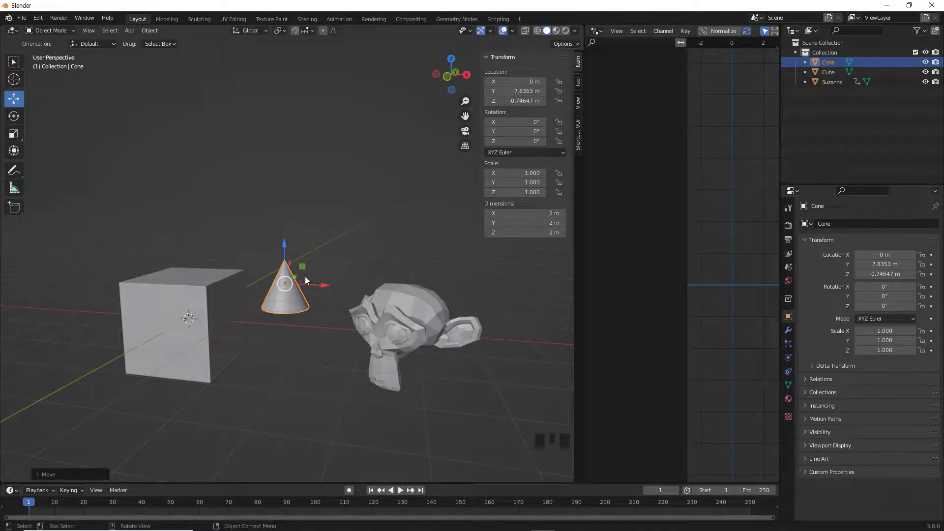
click(217, 285)
mouse_move(187, 279)
mouse_down()
mouse_move(186, 256)
mouse_move(188, 267)
mouse_up()
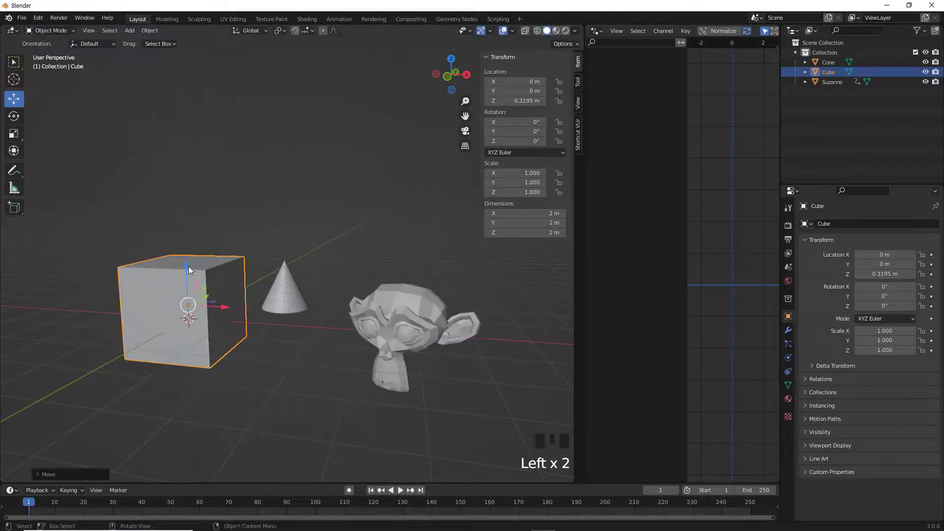
click(280, 285)
drag(284, 244, 255, 256)
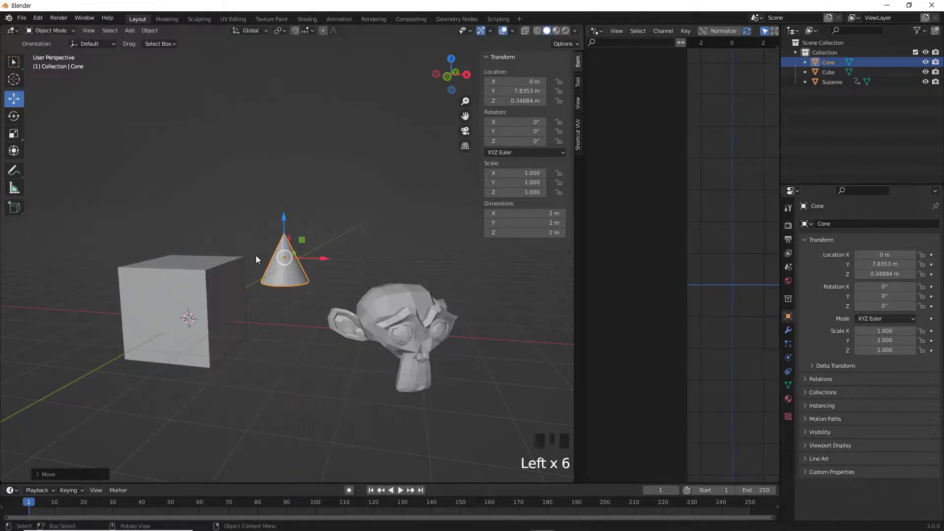
Try raising the cube and cone together along Z, bringing the cube to about 2.47 m, and undo the move
shift+click(221, 274)
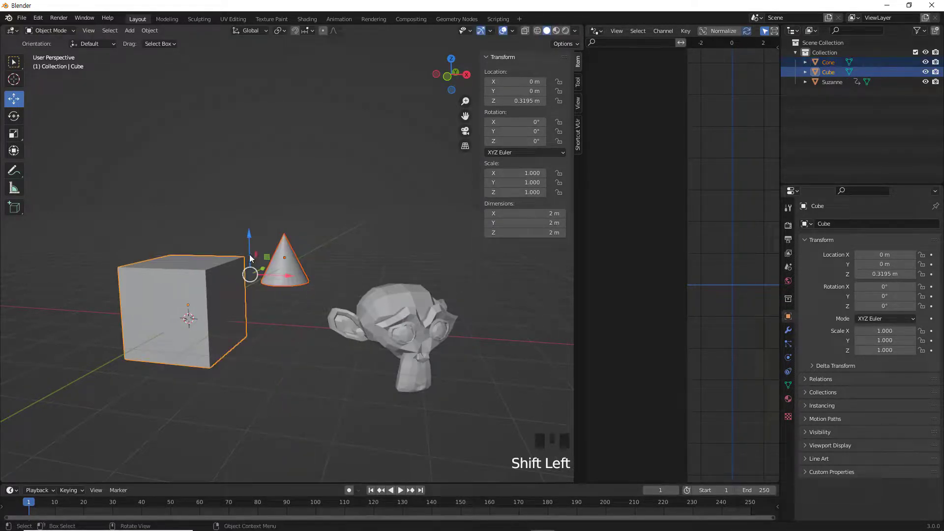
drag(249, 235, 289, 162)
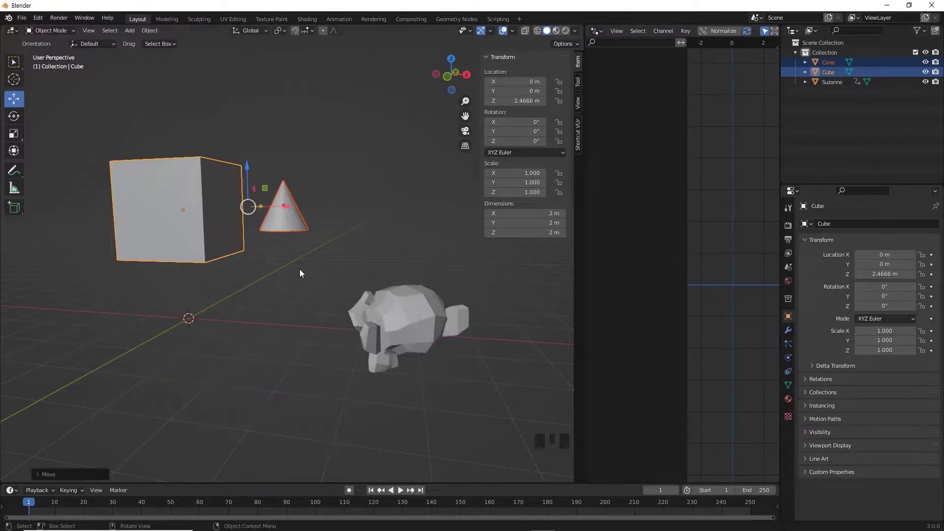
key(ctrl+z)
click(332, 179)
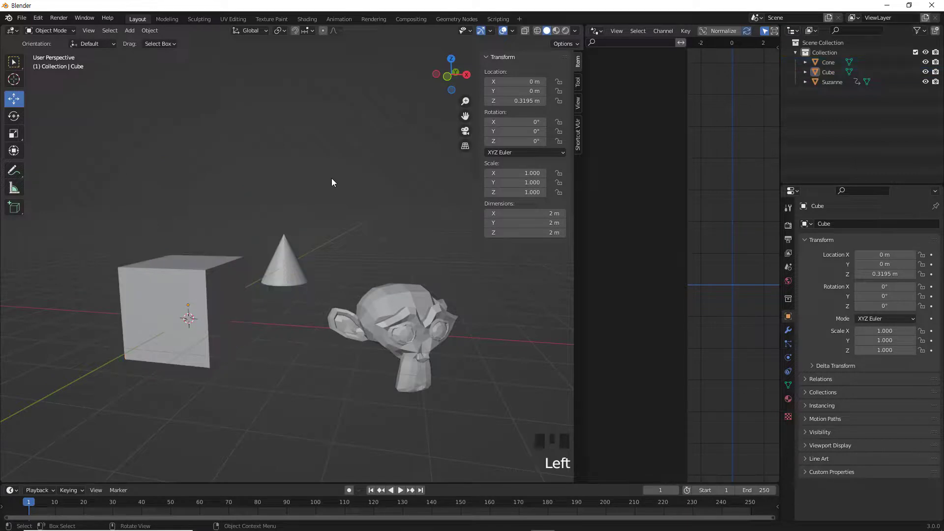
Open the driver settings of Suzanne's Z rotation and set the driver type to Averaged Value
click(419, 301)
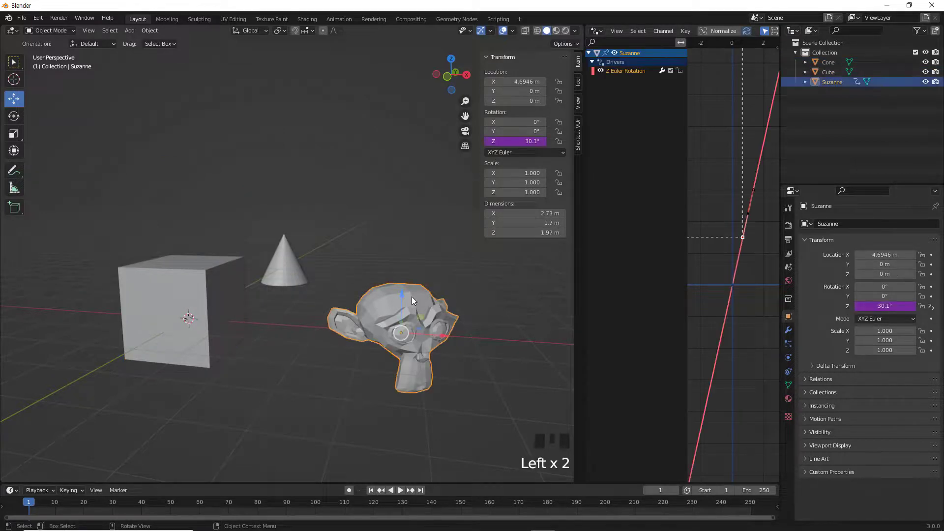
right_click(513, 142)
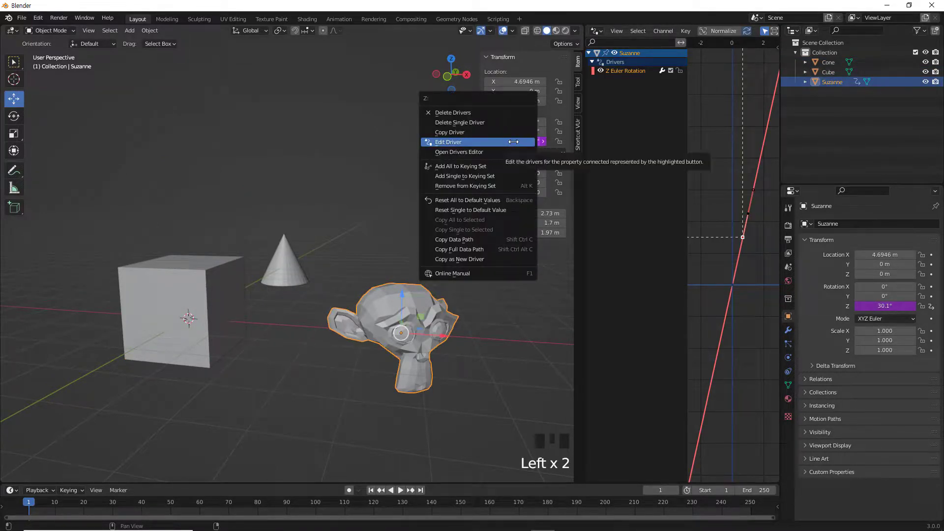
click(451, 143)
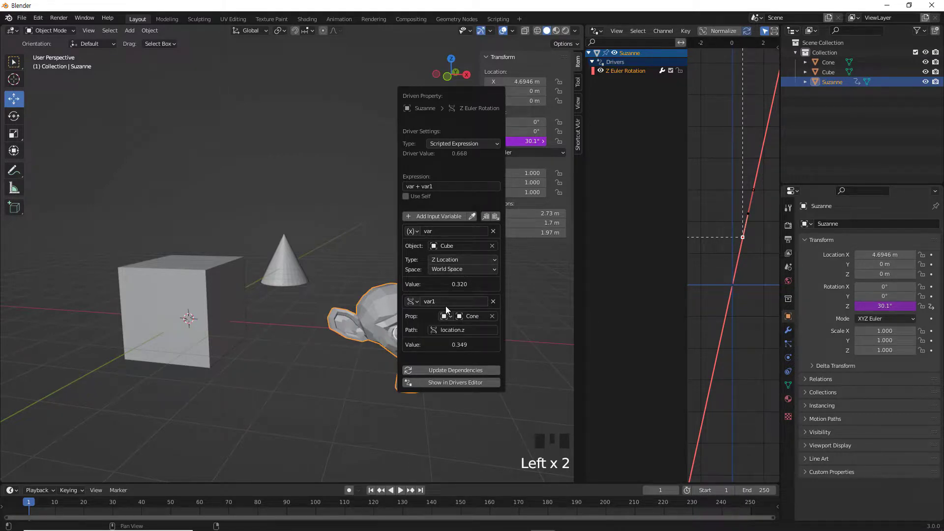
click(459, 144)
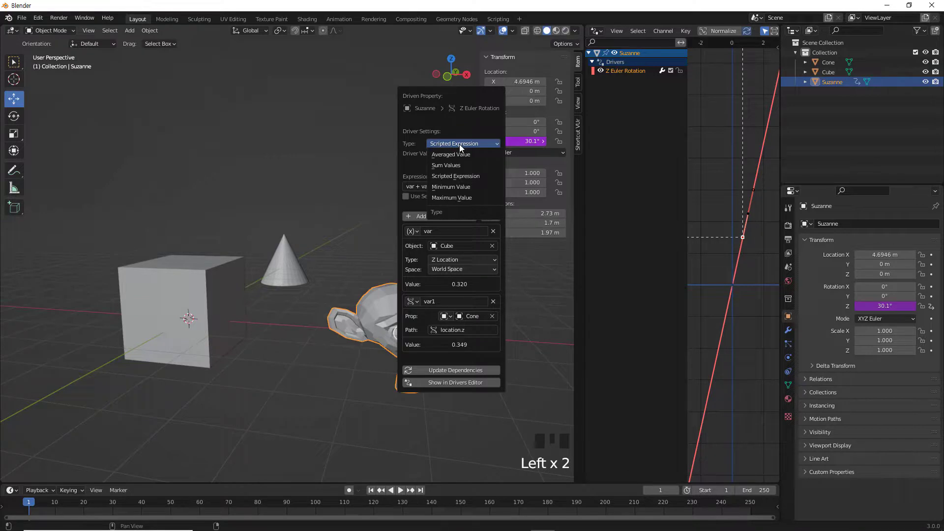
click(467, 155)
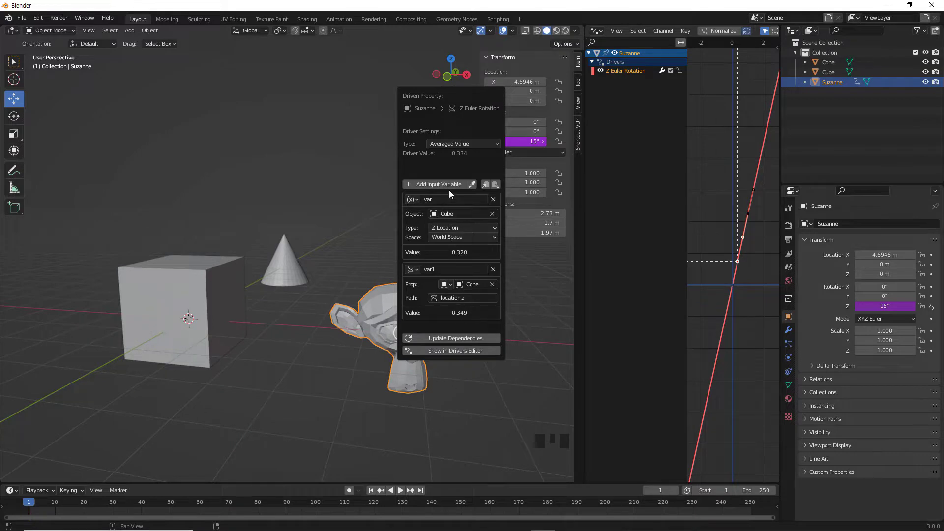
Switch the driver type to Sum Values and finally to Maximum Value
click(475, 142)
click(456, 164)
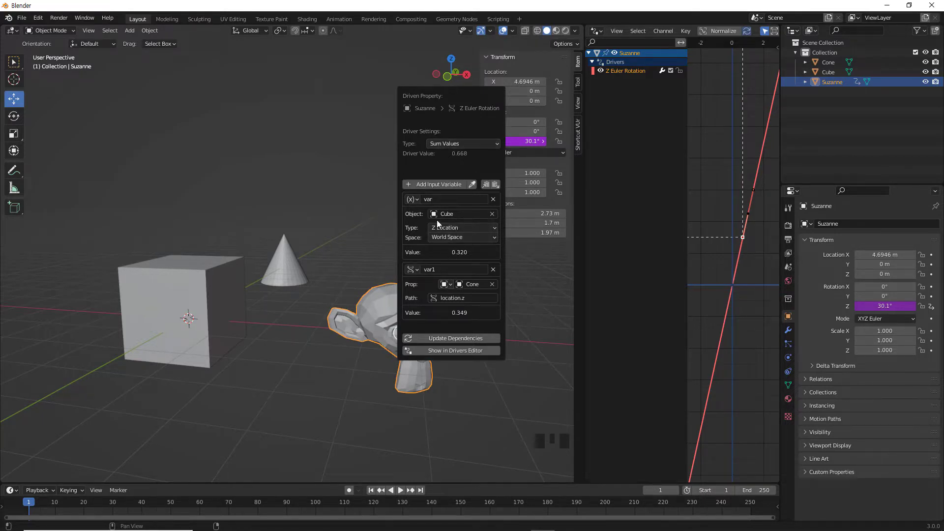
click(465, 143)
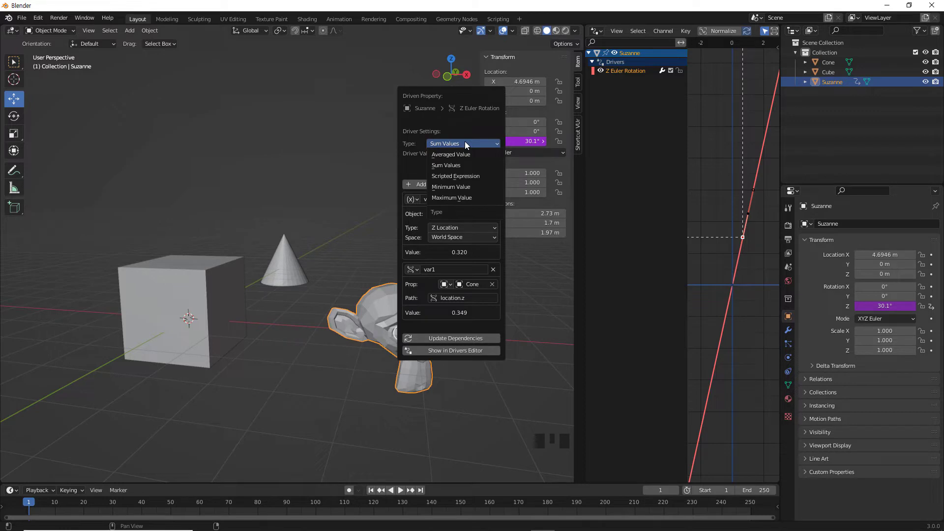
click(462, 198)
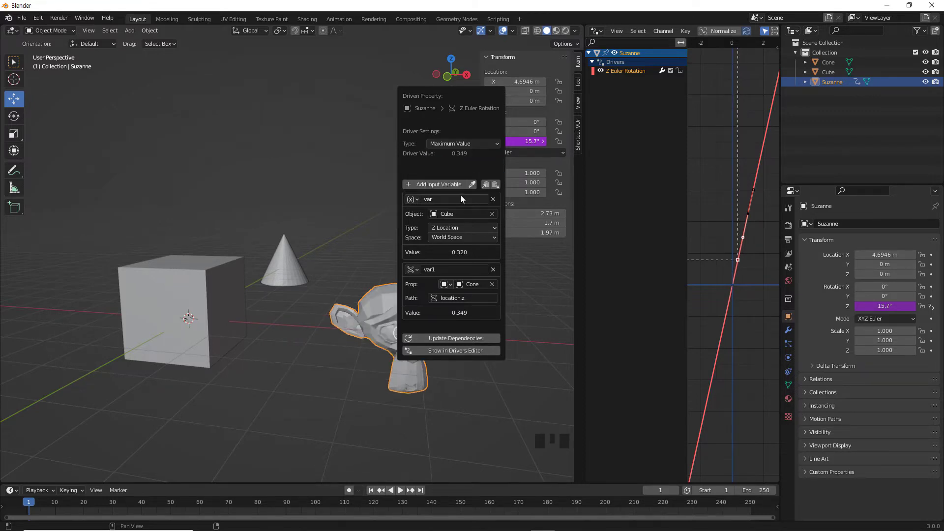